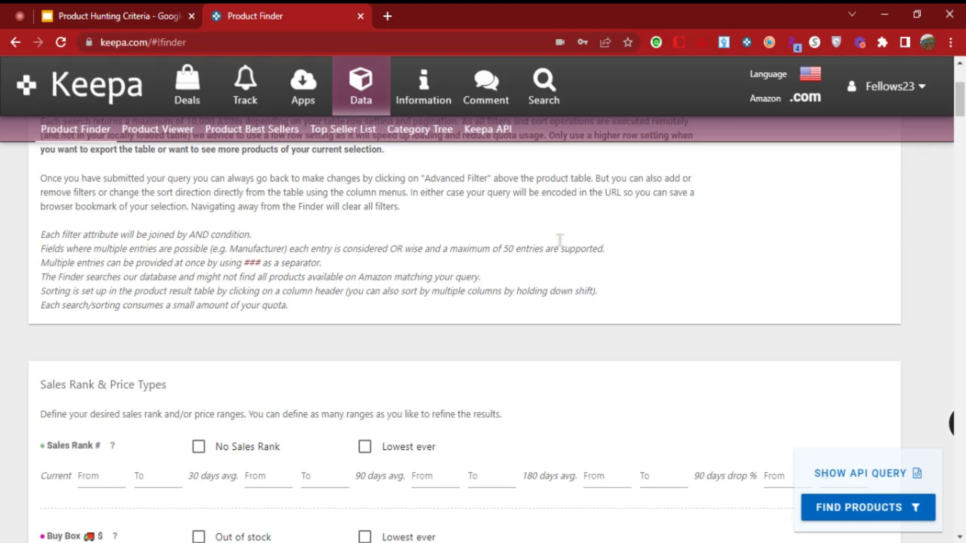
# Check the product hunting criteria in the Google Slides presentation, and return to Keepa's Product Finder
pyautogui.click(134, 26)
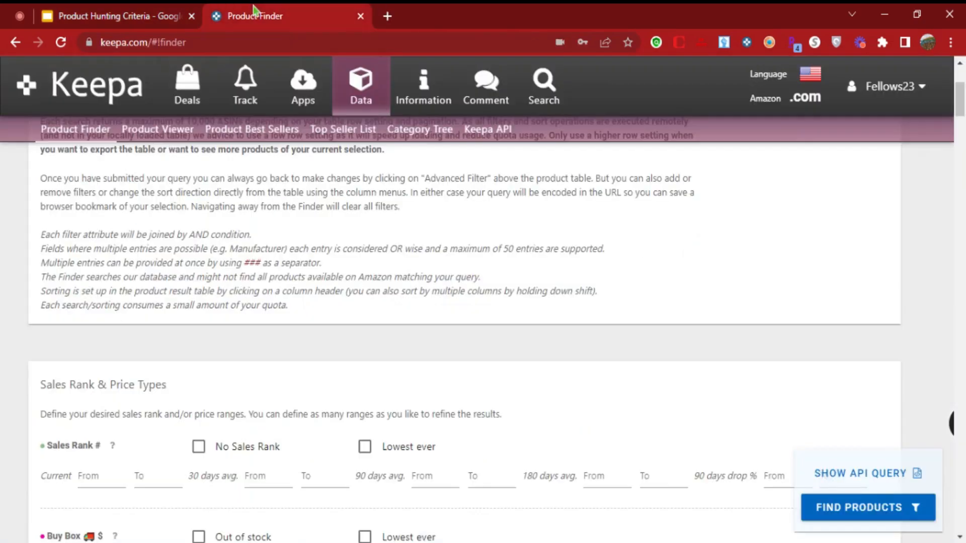
pyautogui.click(254, 12)
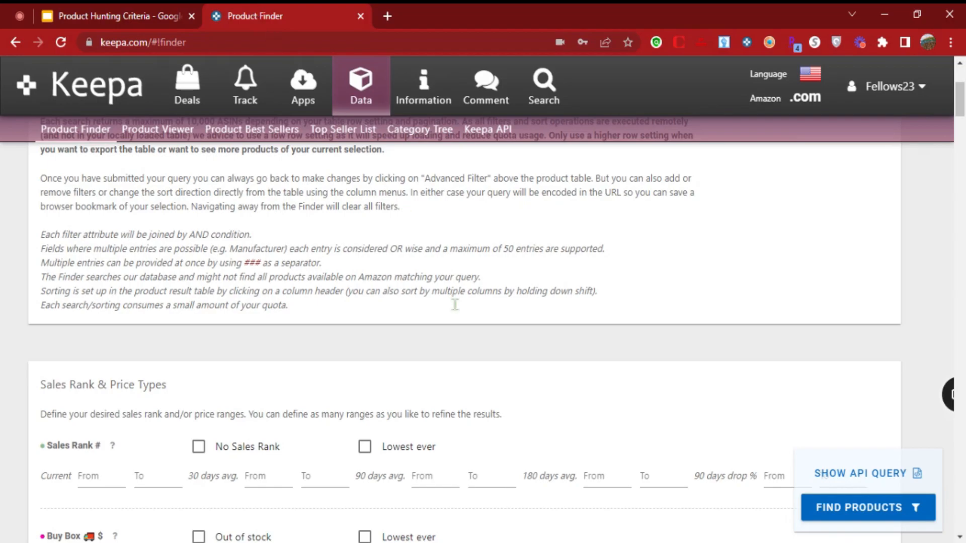
pyautogui.scroll(1, 453, 301)
pyautogui.scroll(-3, 455, 304)
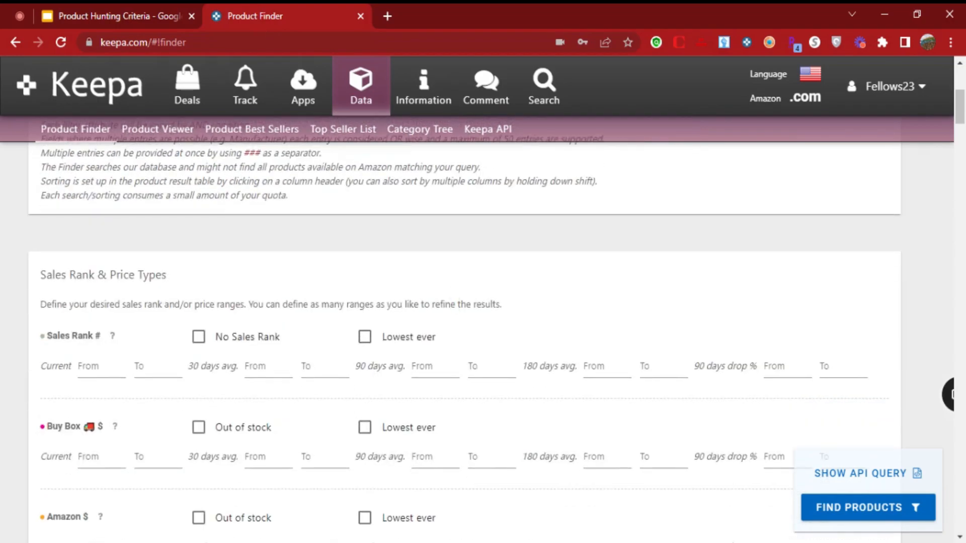
# Open a fresh Product Finder form and set the maximum 90-day average Sales Rank to 50000
pyautogui.click(360, 93)
pyautogui.click(84, 134)
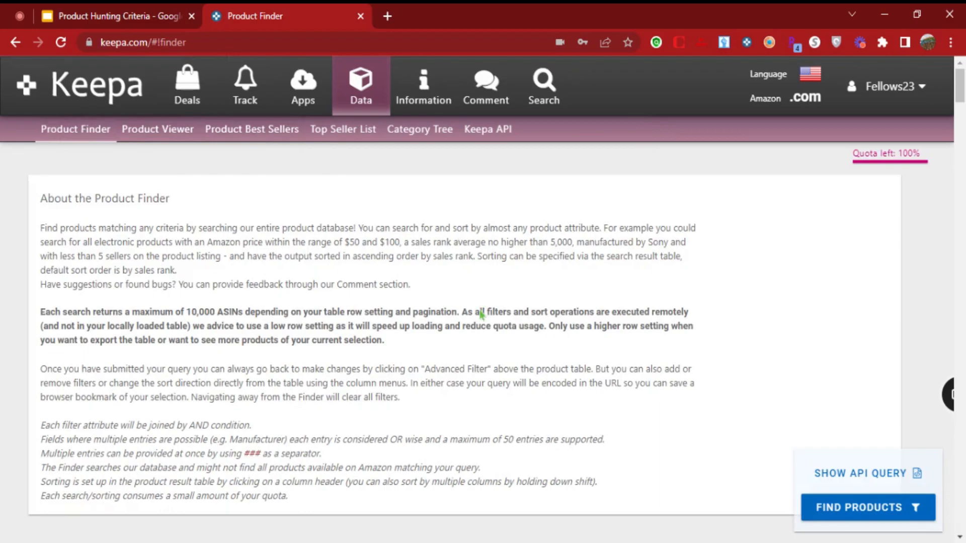
pyautogui.scroll(-3, 480, 314)
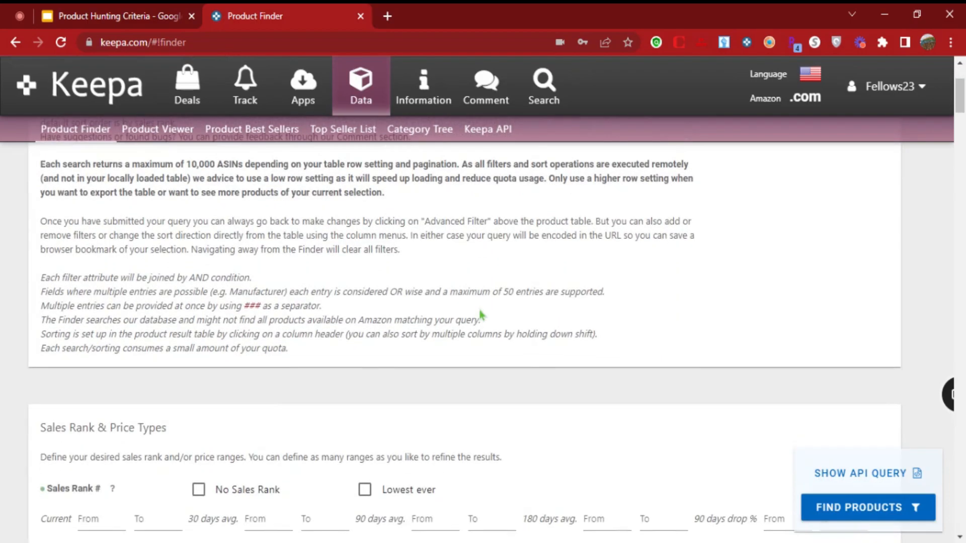
pyautogui.scroll(-4, 480, 316)
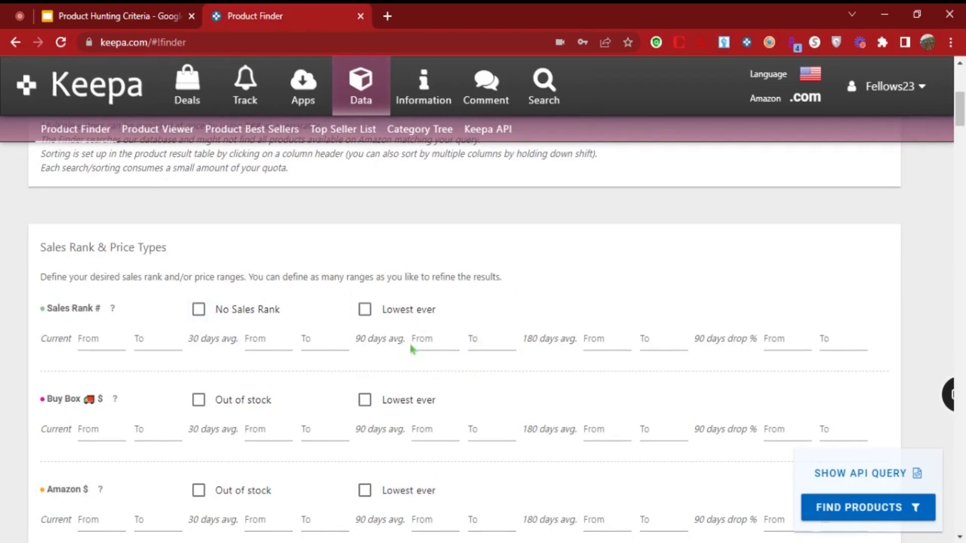
pyautogui.click(492, 342)
pyautogui.write('50')
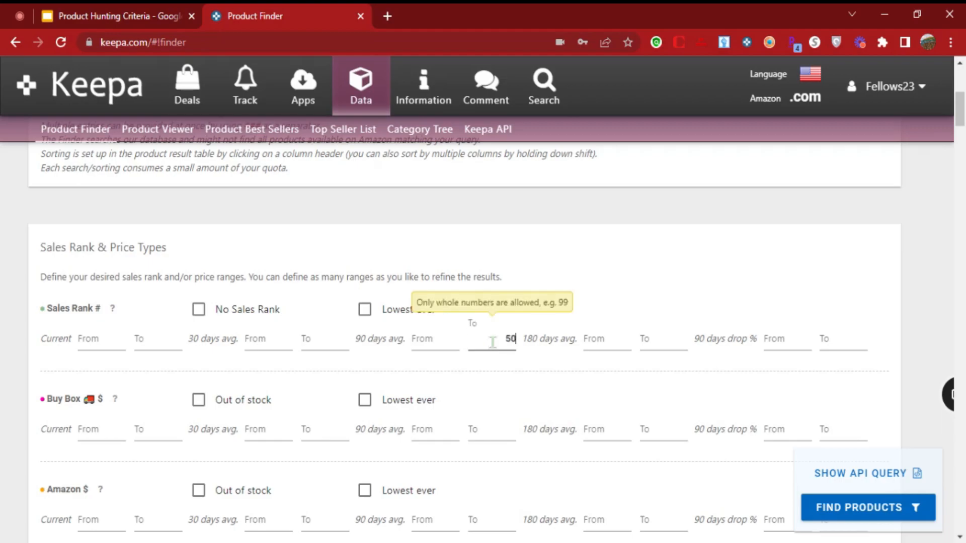
pyautogui.write('000')
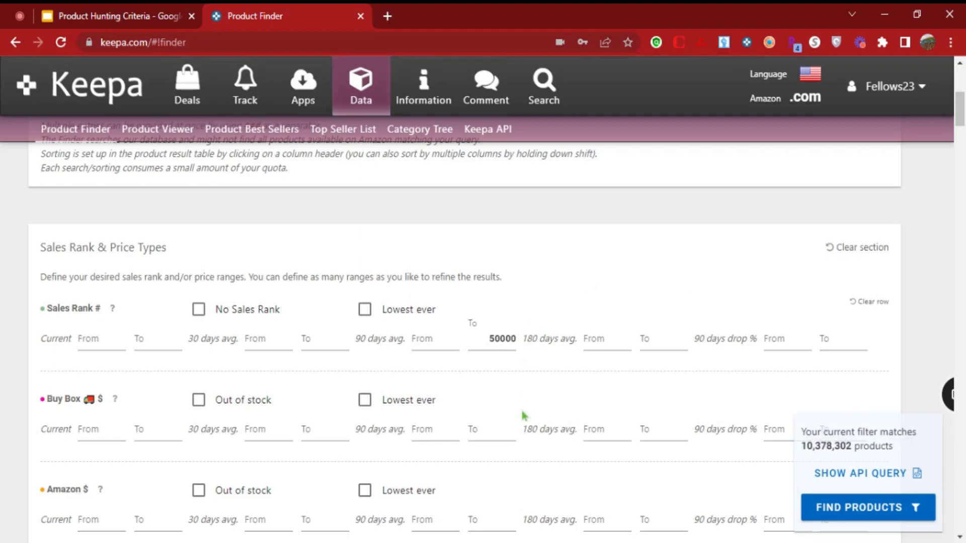
# Restrict the Amazon price type to products that are out of stock
pyautogui.scroll(-2, 521, 416)
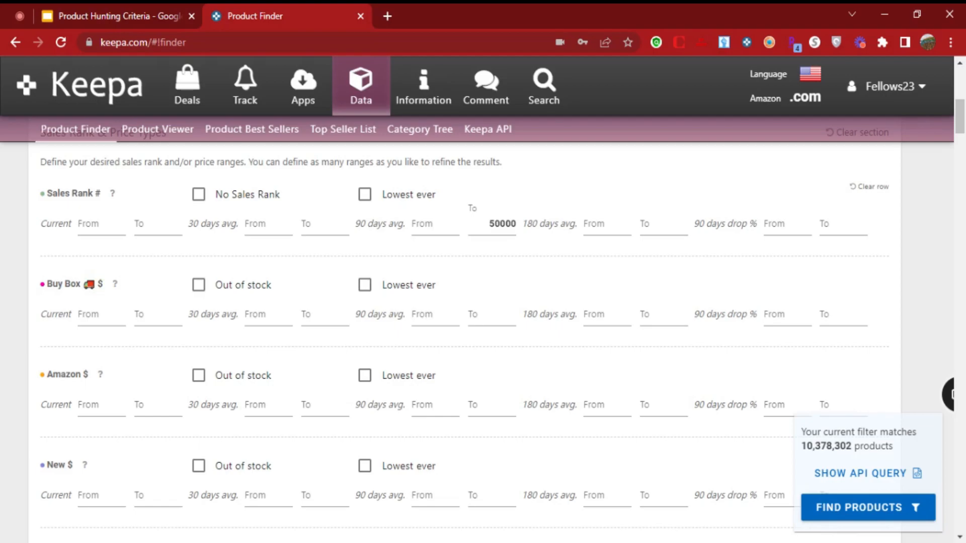
pyautogui.scroll(-2, 210, 327)
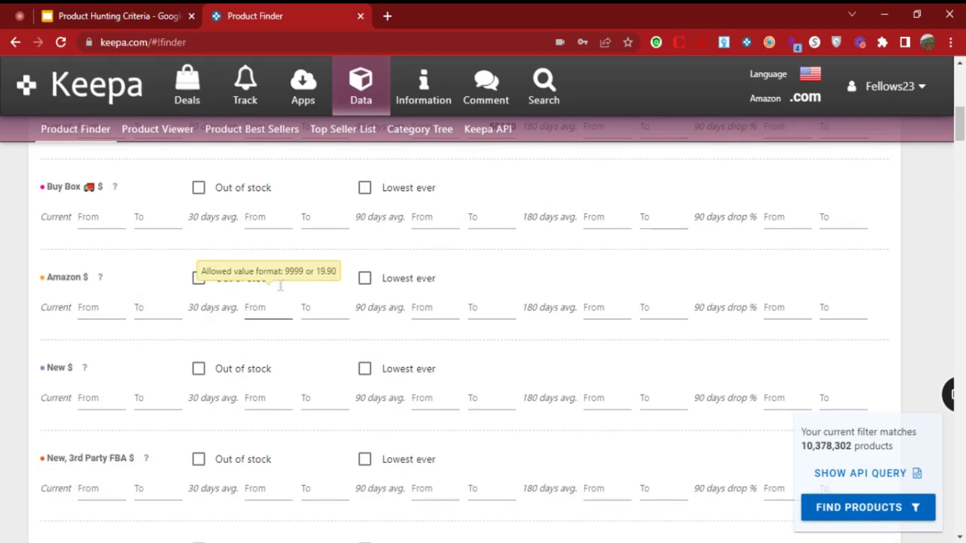
pyautogui.click(206, 284)
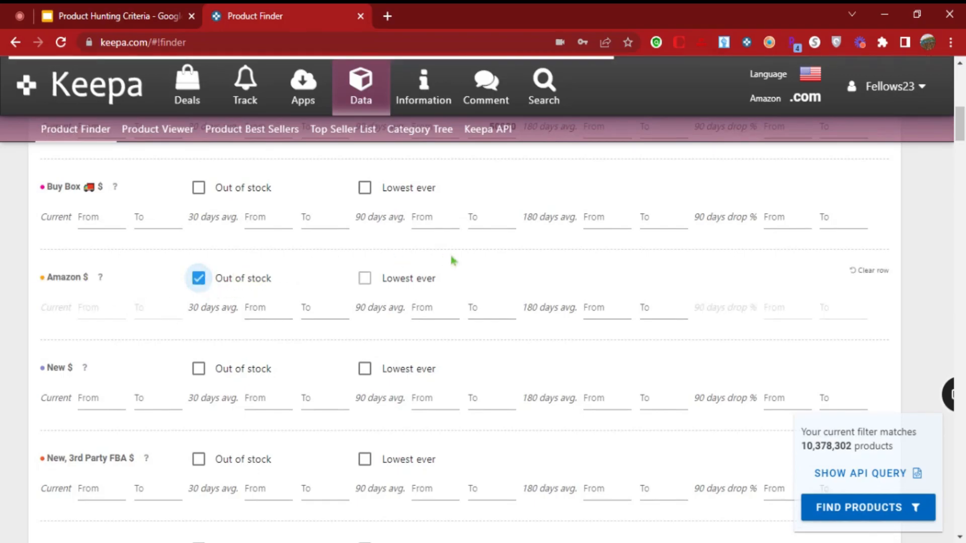
# Check the criteria slide and set the current New price range from 15 to 60 dollars
pyautogui.scroll(-2, 334, 346)
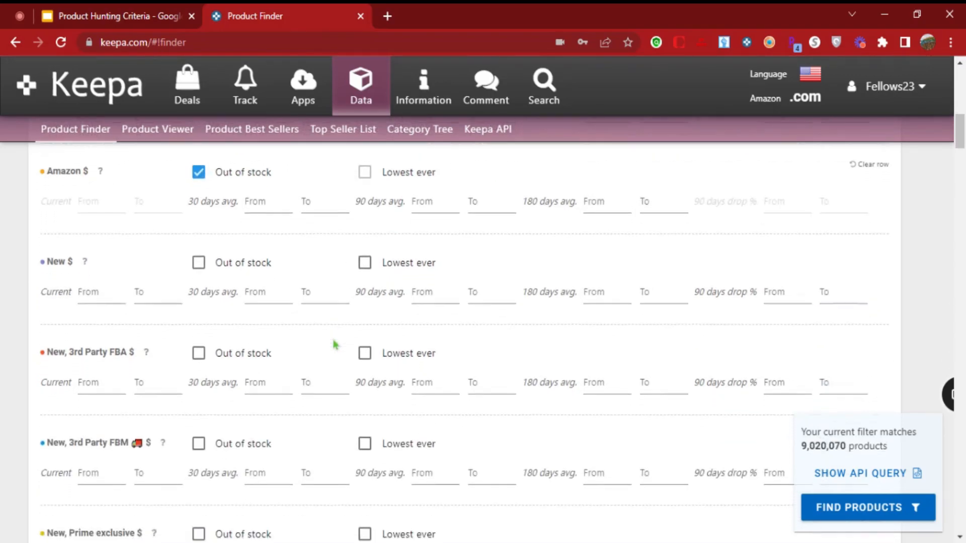
pyautogui.click(94, 284)
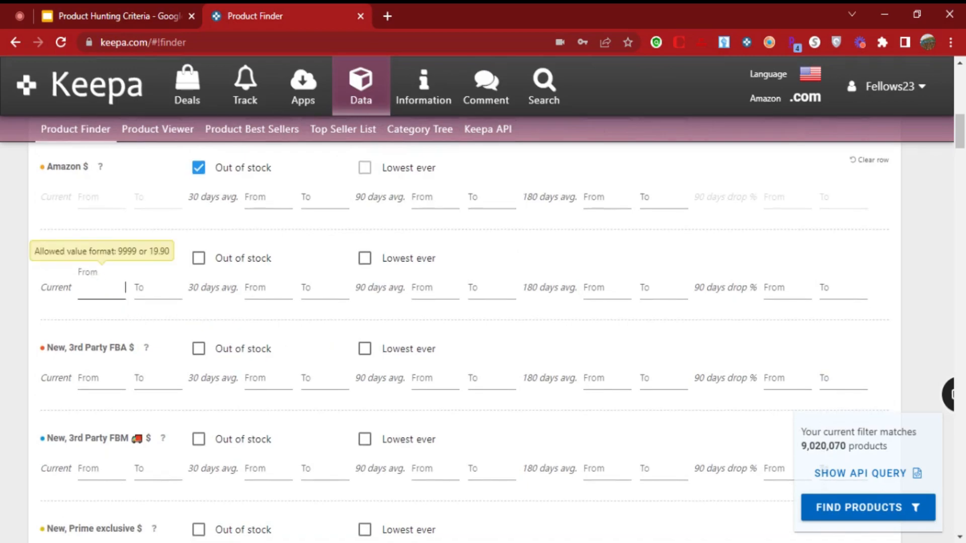
pyautogui.click(100, 11)
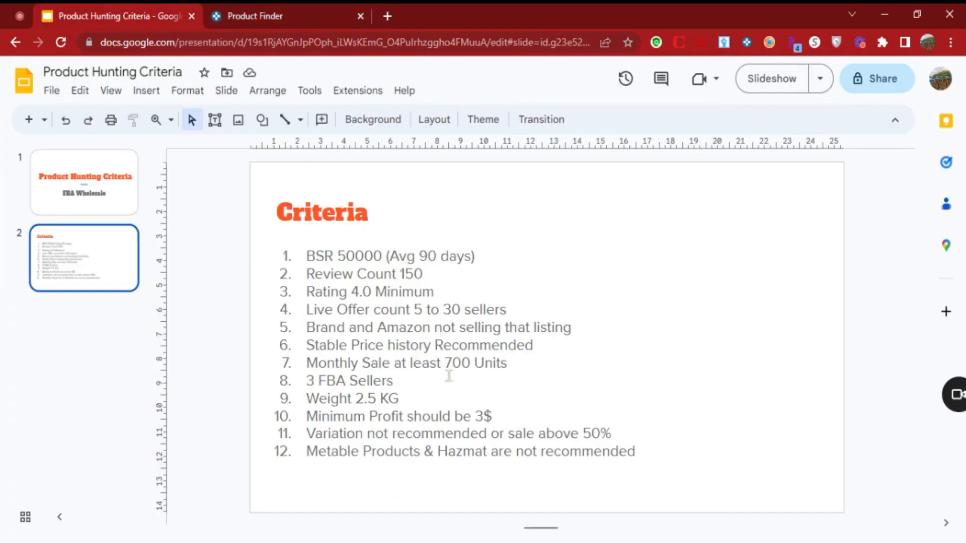
pyautogui.hotkey('ctrl', 'Tab')
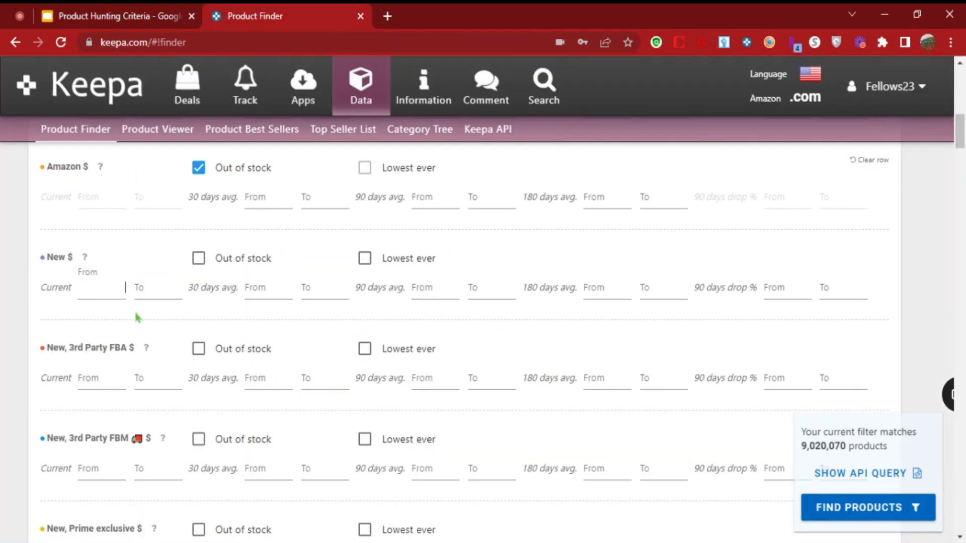
pyautogui.write('15')
pyautogui.click(153, 292)
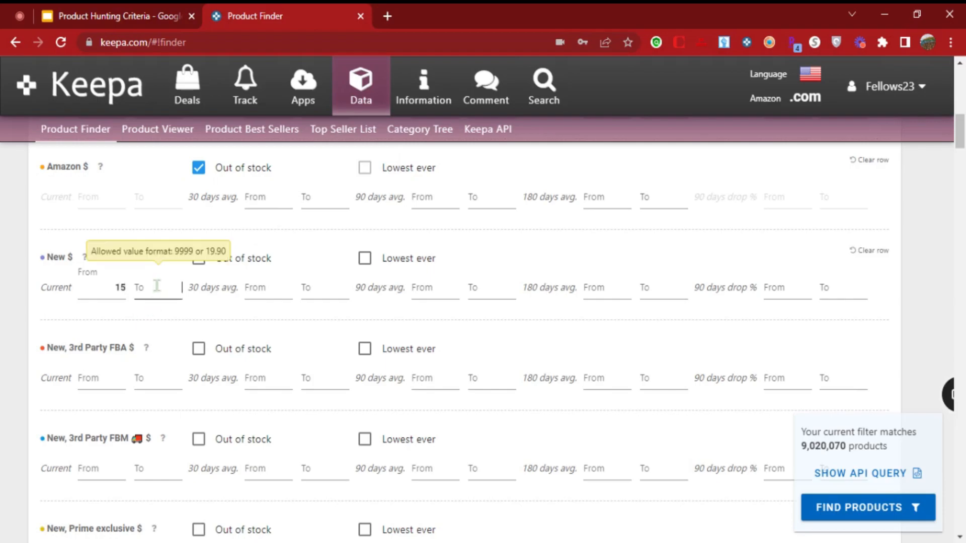
pyautogui.write('60')
pyautogui.click(217, 321)
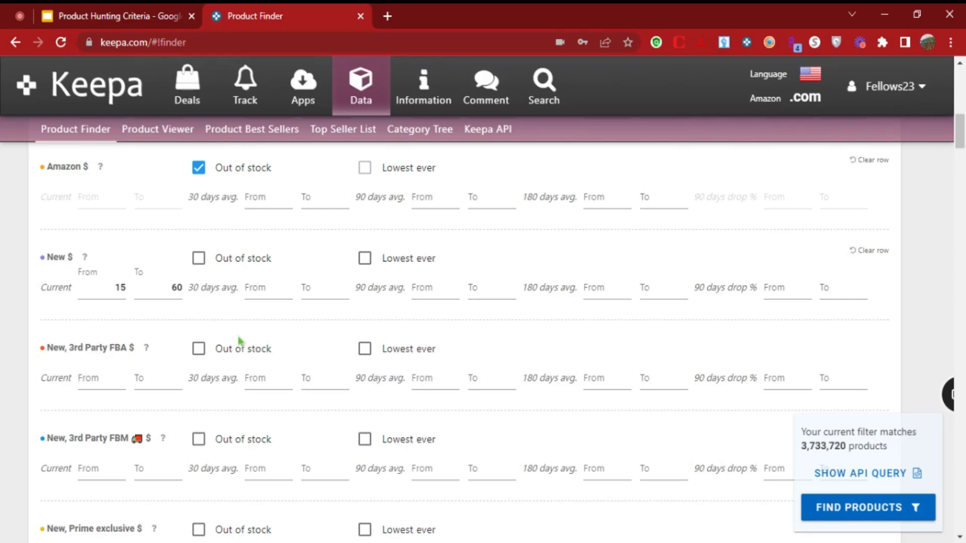
# Examine the third-party FBA, third-party FBM, Prime exclusive and Lightning Deals filters, and recheck the New price range
pyautogui.scroll(-2, 240, 340)
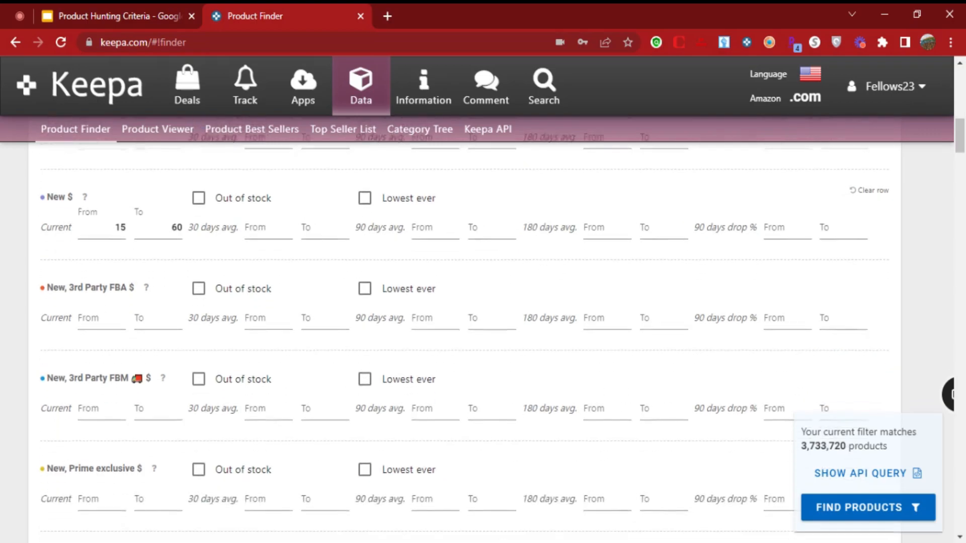
pyautogui.scroll(-1, 289, 291)
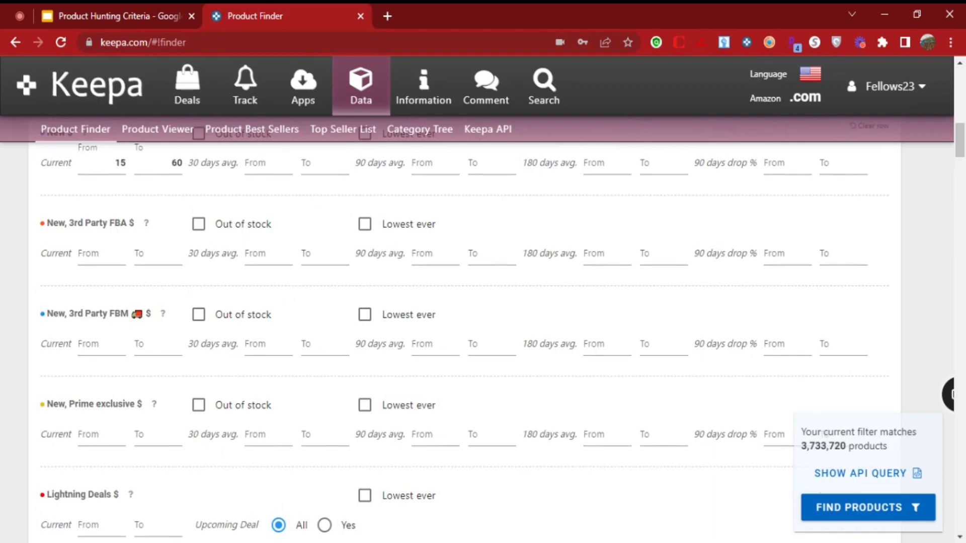
pyautogui.scroll(-2, 104, 246)
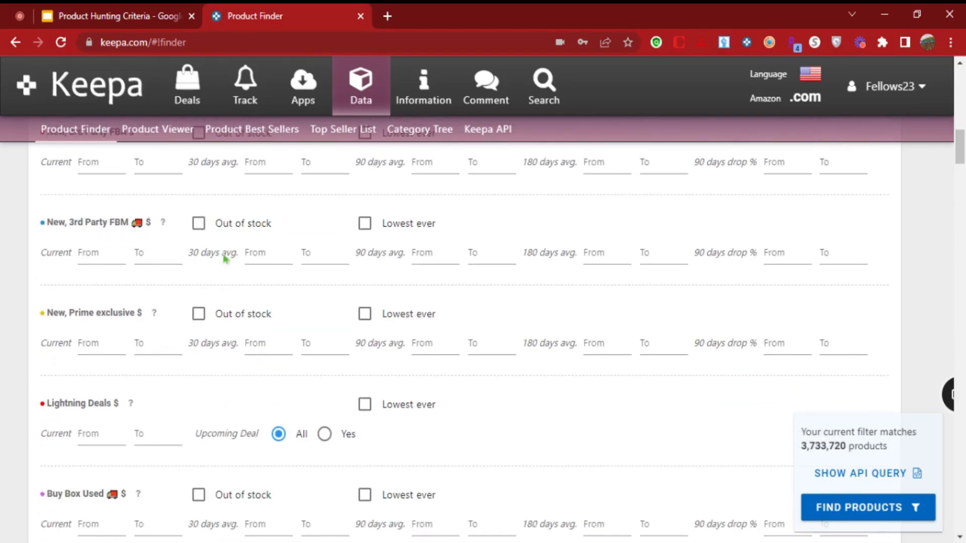
pyautogui.scroll(1, 104, 246)
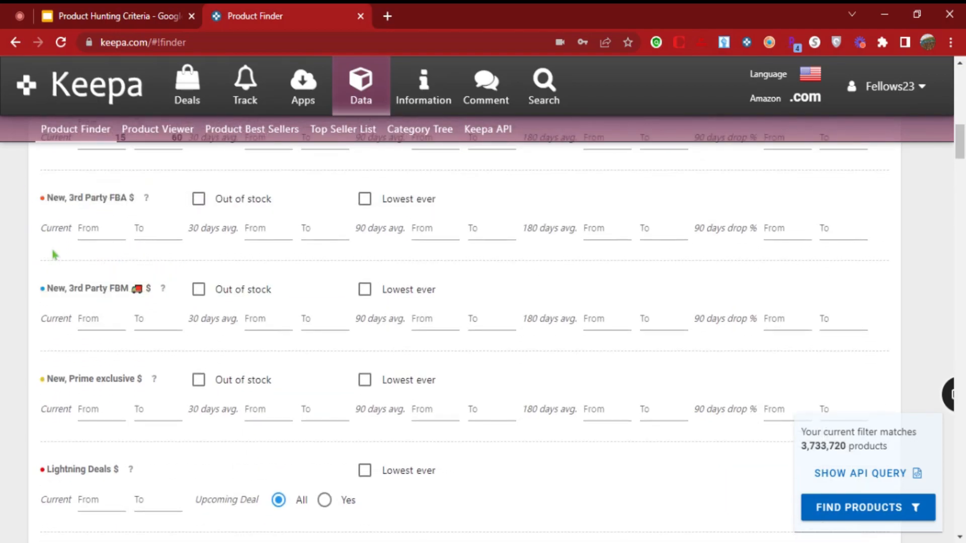
pyautogui.scroll(-2, 159, 281)
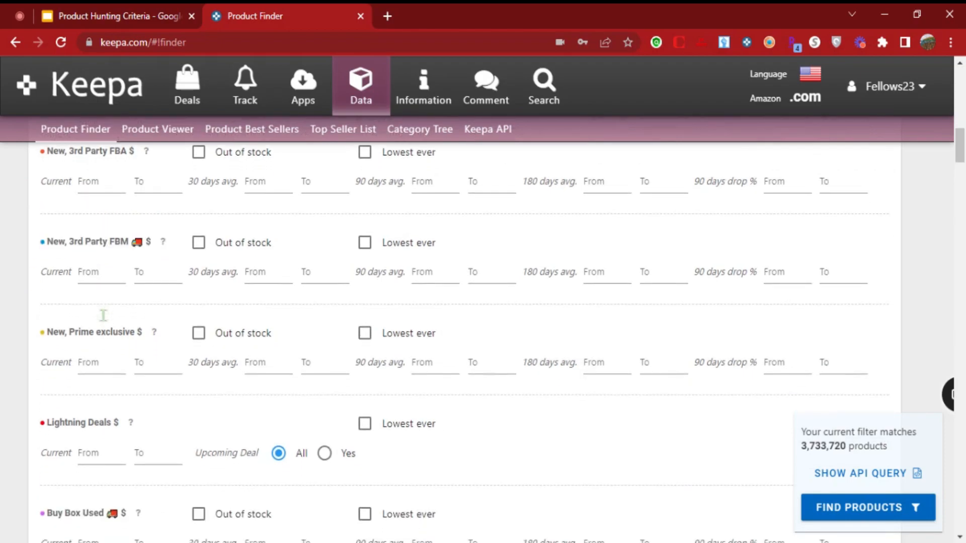
pyautogui.scroll(-3, 160, 323)
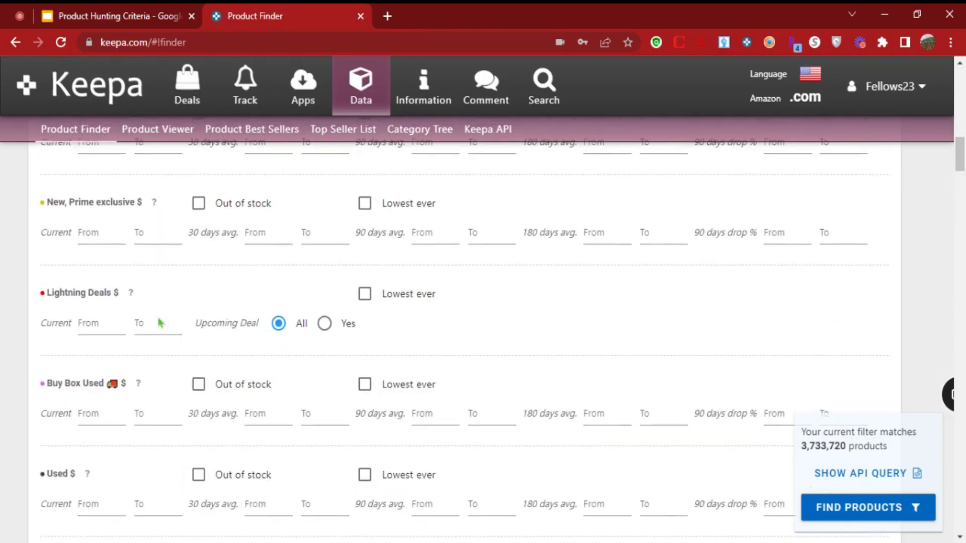
pyautogui.scroll(10, 175, 258)
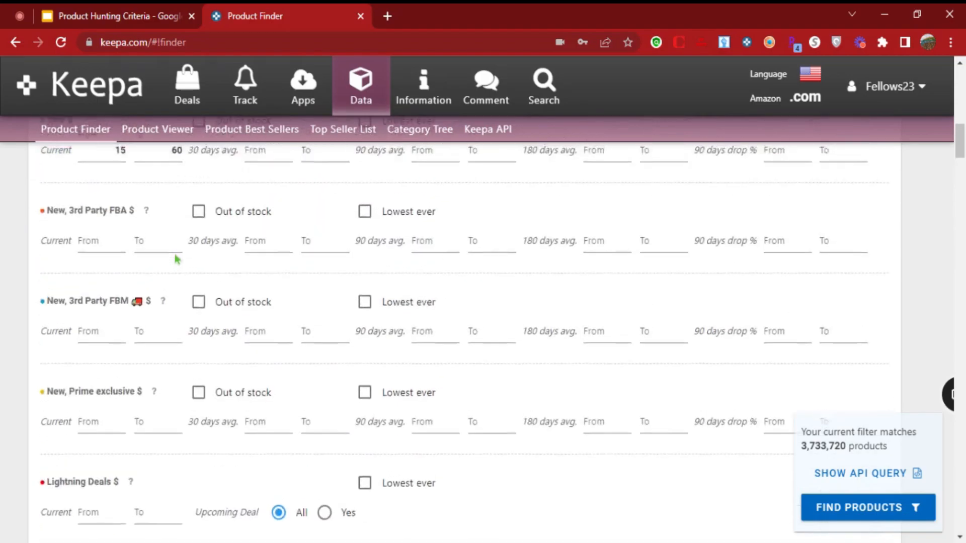
pyautogui.click(105, 406)
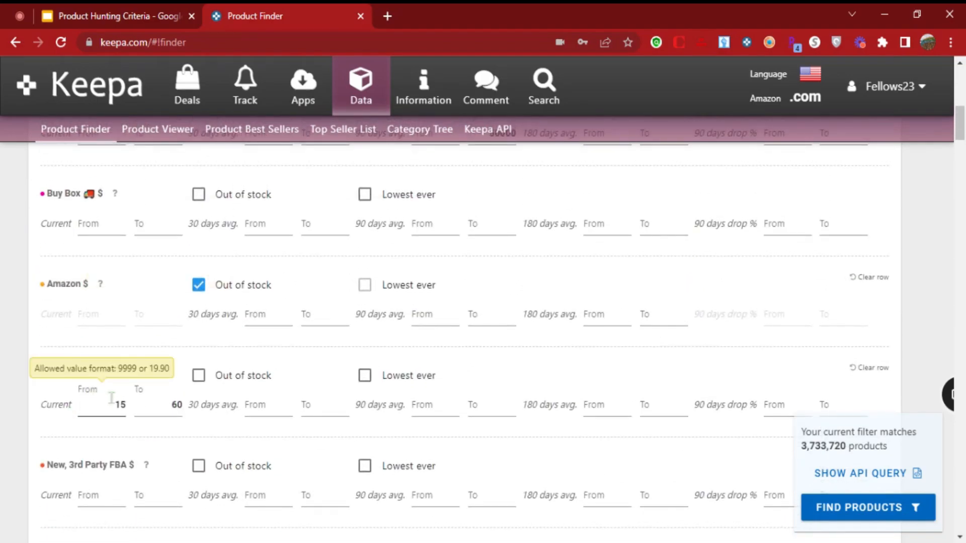
pyautogui.scroll(-3, 125, 382)
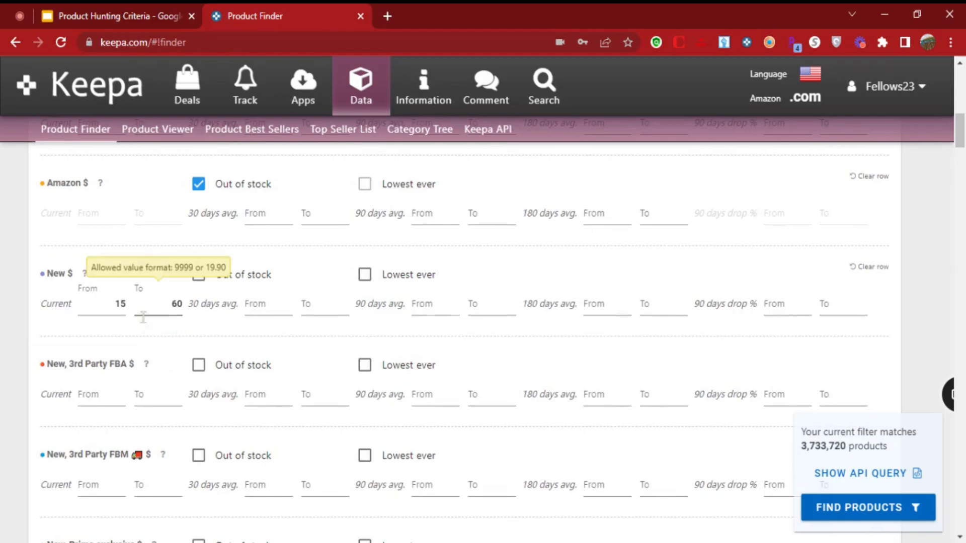
# Set the root category to Grocery & Gourmet Food in the Title, Brand and more section
pyautogui.scroll(-2, 161, 372)
pyautogui.scroll(-6, 161, 375)
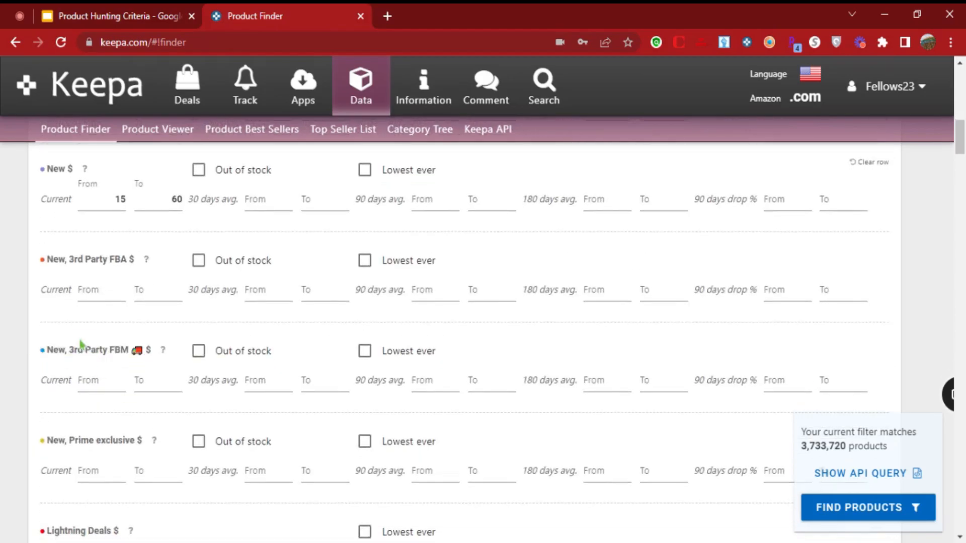
pyautogui.scroll(-7, 79, 415)
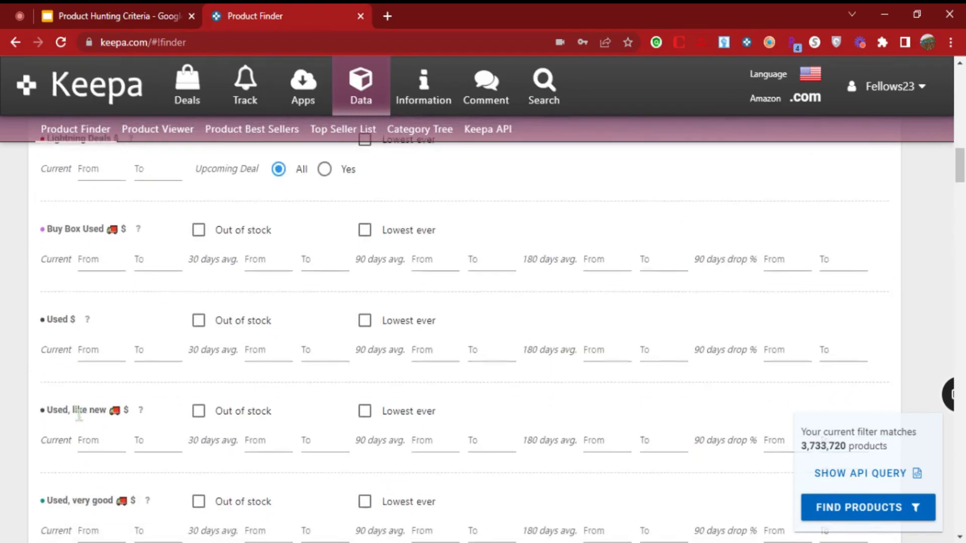
pyautogui.scroll(-5, 39, 435)
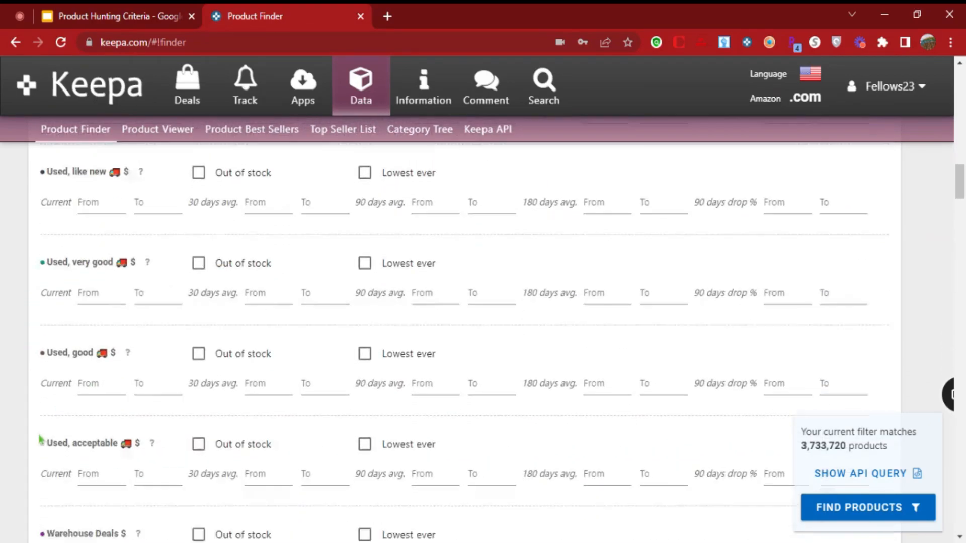
pyautogui.scroll(-2, 39, 439)
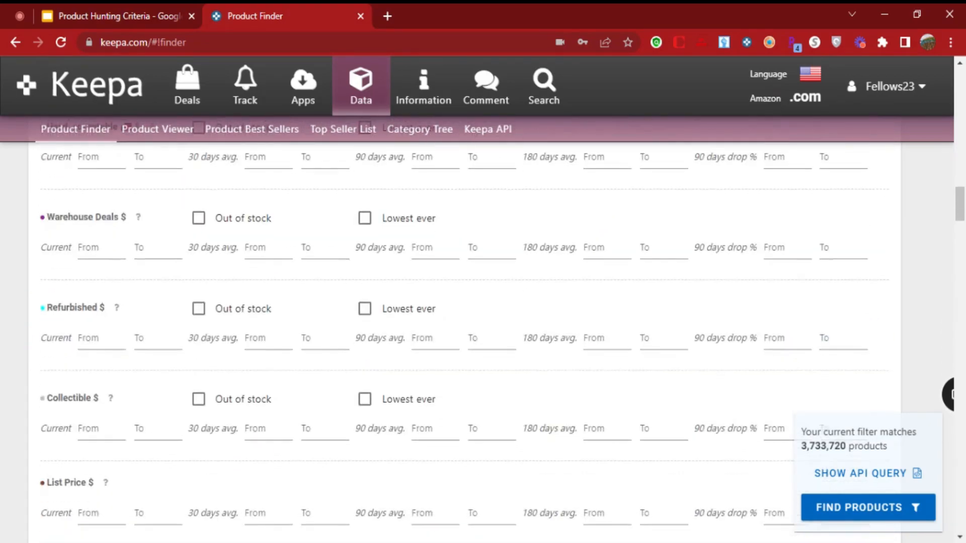
pyautogui.scroll(-2, 125, 304)
pyautogui.scroll(-8, 126, 304)
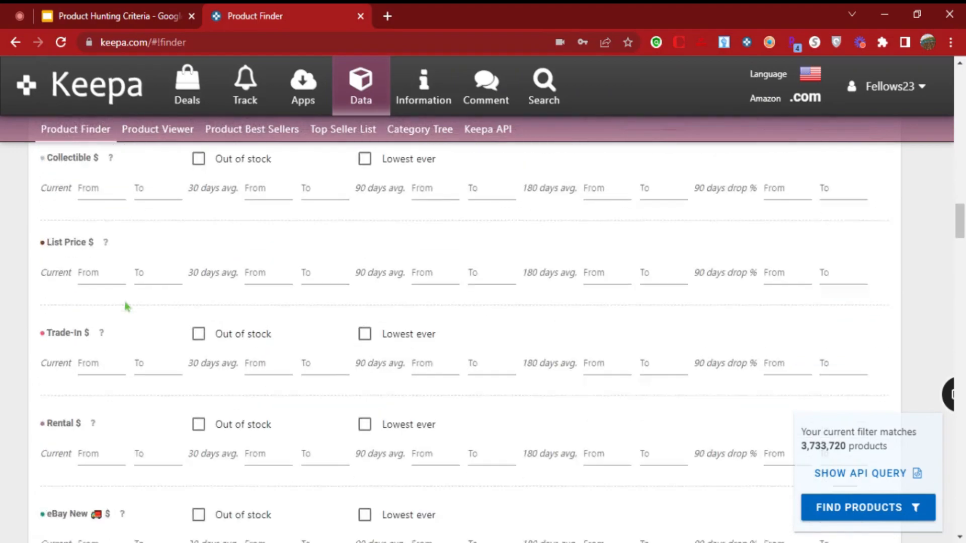
pyautogui.scroll(-5, 126, 304)
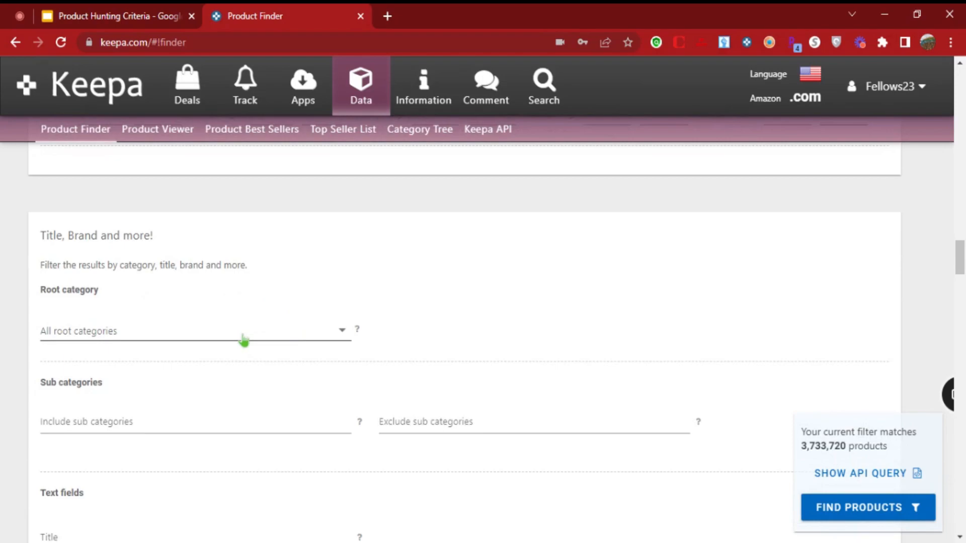
pyautogui.scroll(-2, 244, 339)
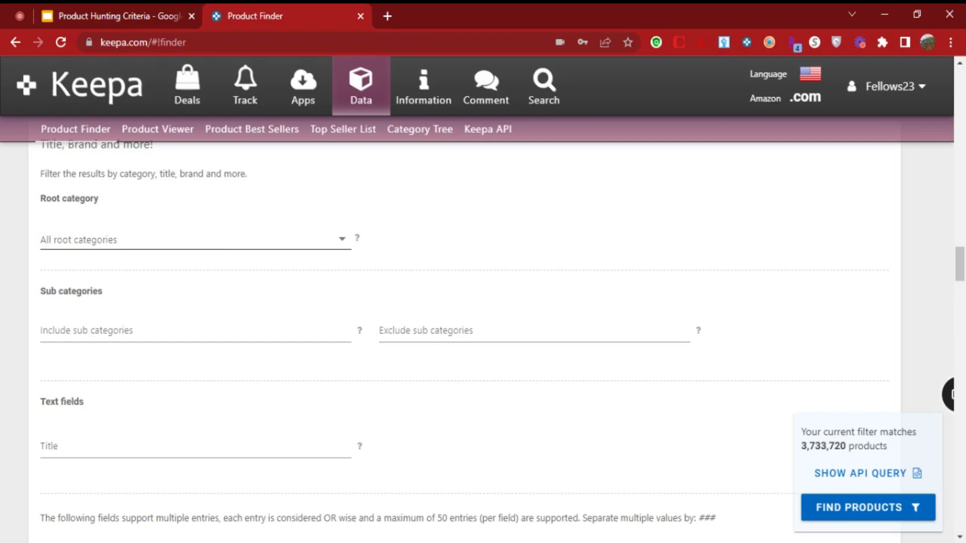
pyautogui.click(151, 372)
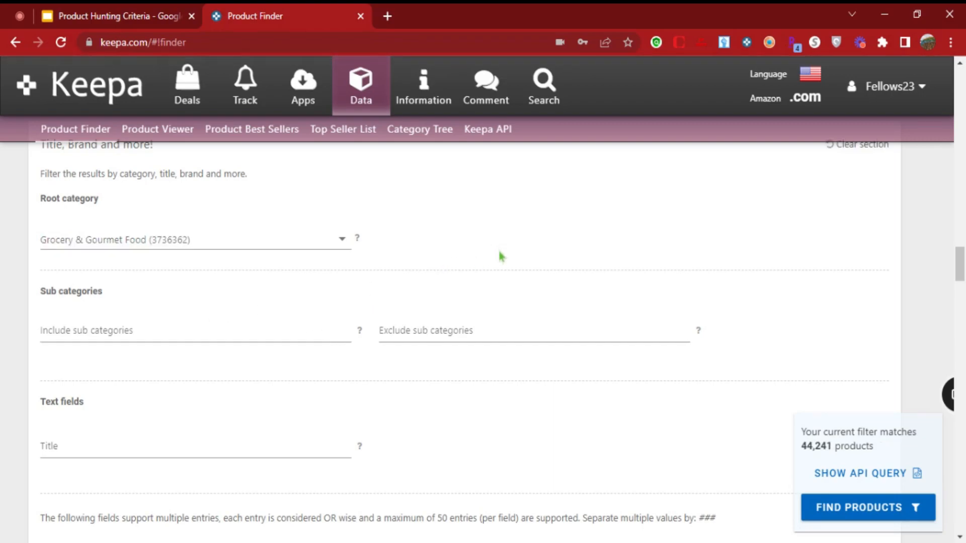
# Check the live offer count criterion on the slide and set the current New Offer Count range from 5 to 30
pyautogui.scroll(-3, 498, 248)
pyautogui.scroll(-7, 209, 347)
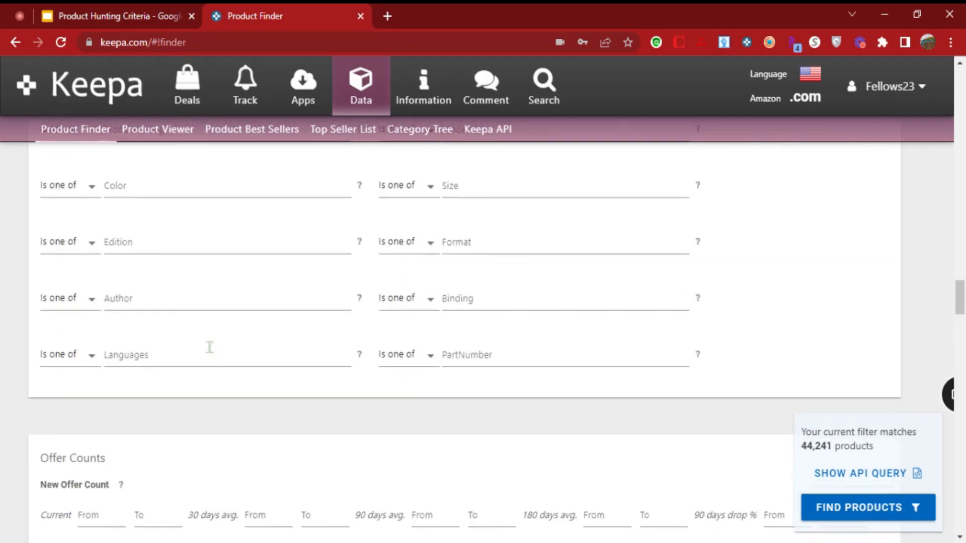
pyautogui.click(96, 366)
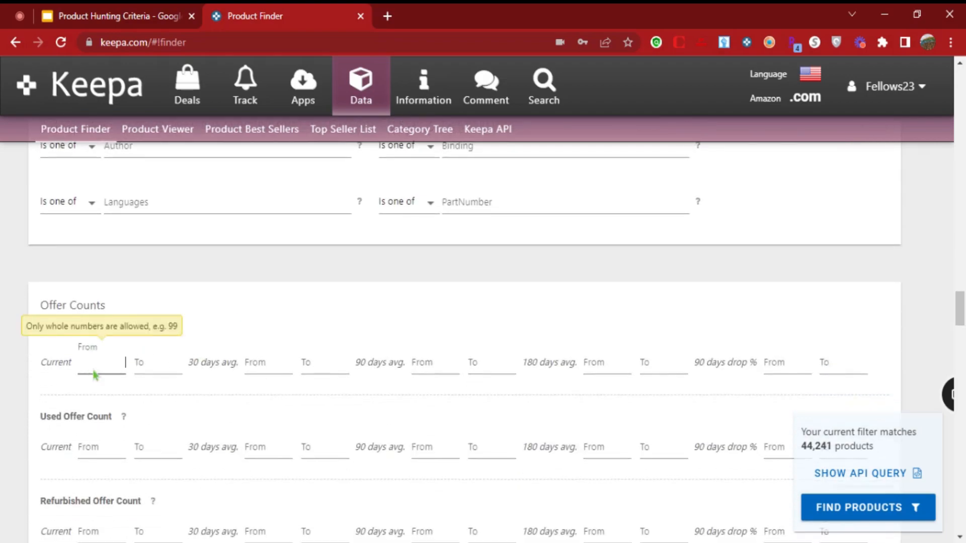
pyautogui.click(143, 13)
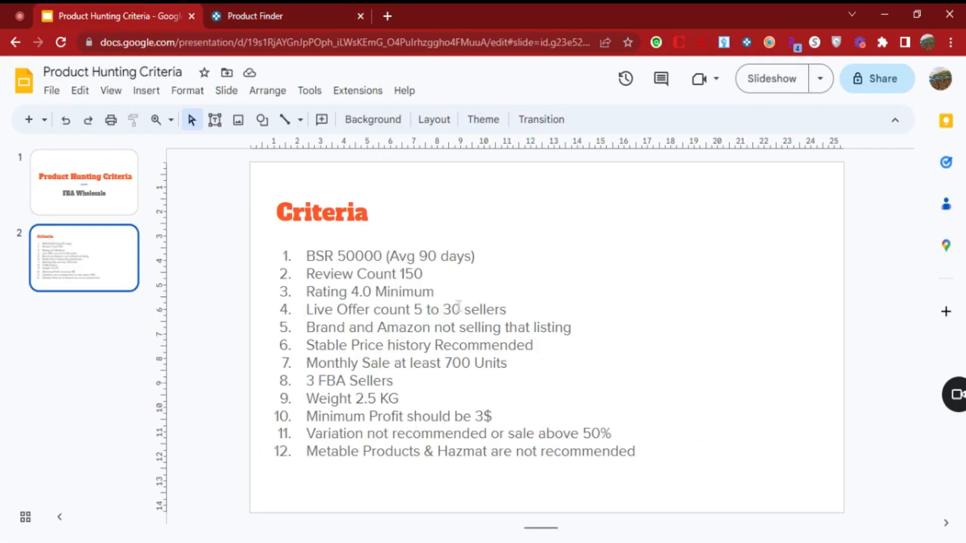
pyautogui.click(302, 13)
pyautogui.click(91, 381)
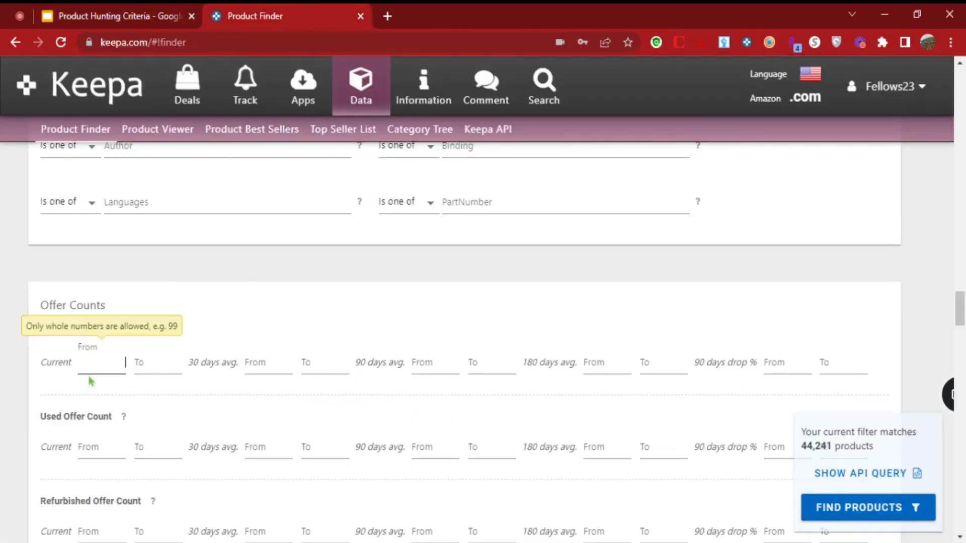
pyautogui.write('5')
pyautogui.click(157, 361)
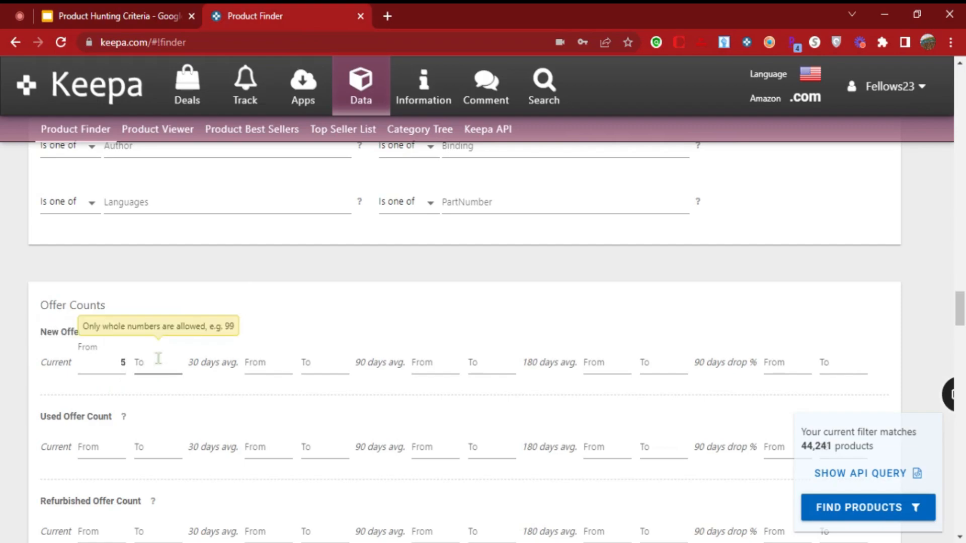
pyautogui.write('300')
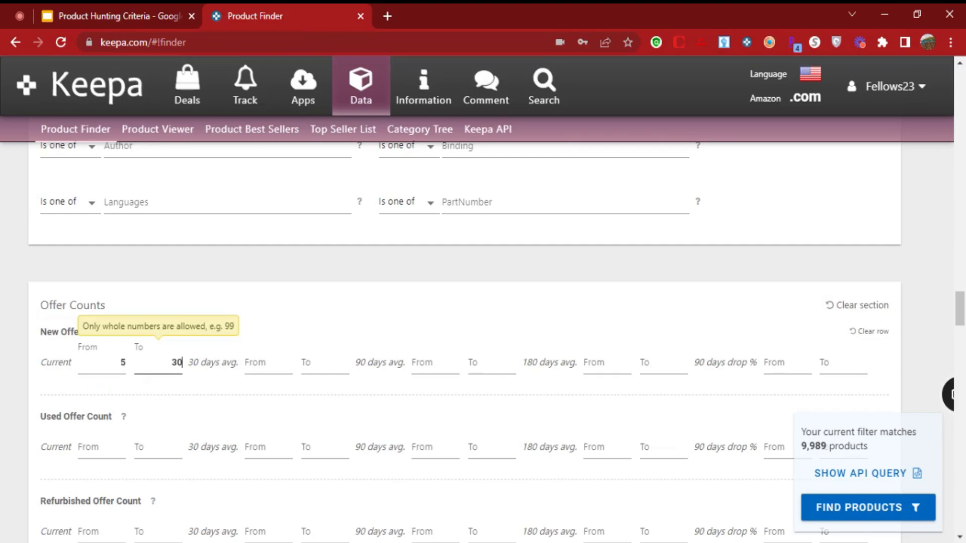
pyautogui.click(391, 283)
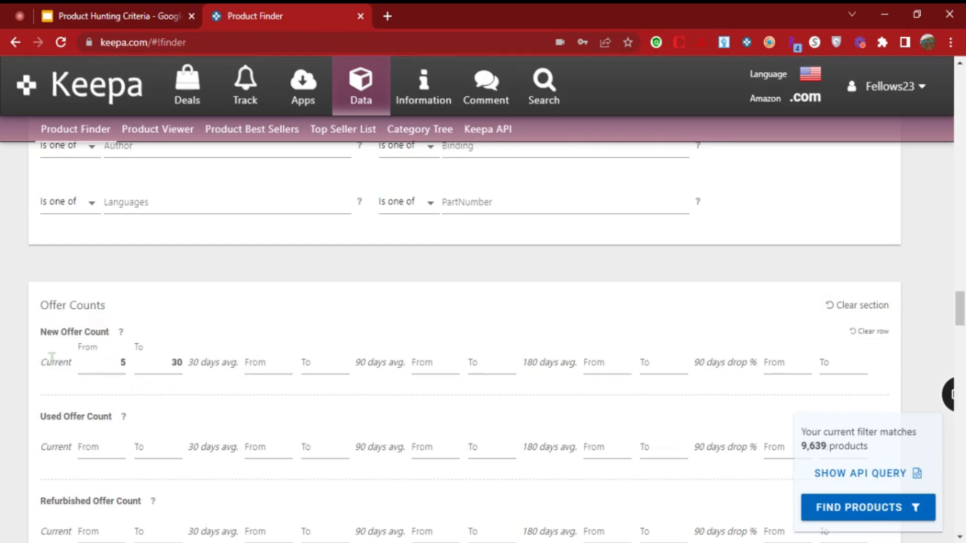
# Examine the used, refurbished, collectible and live offer count filters and the Buy Box Seller options
pyautogui.scroll(-1, 274, 344)
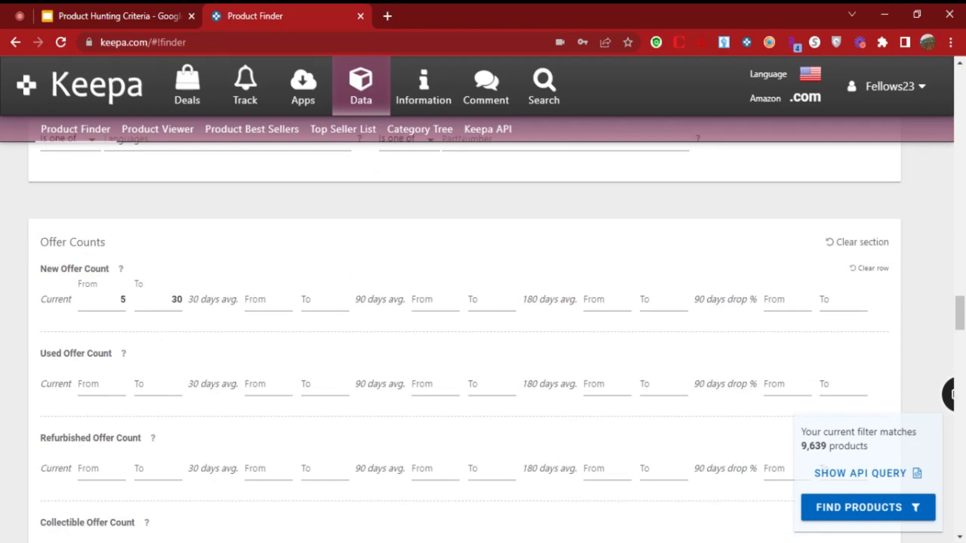
pyautogui.scroll(-1, 159, 292)
pyautogui.scroll(-1, 162, 370)
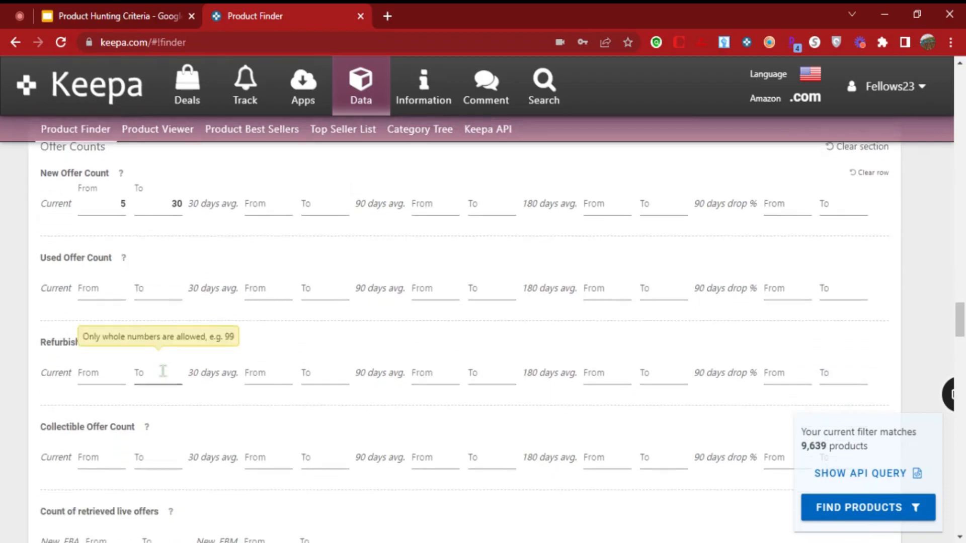
pyautogui.scroll(-1, 110, 324)
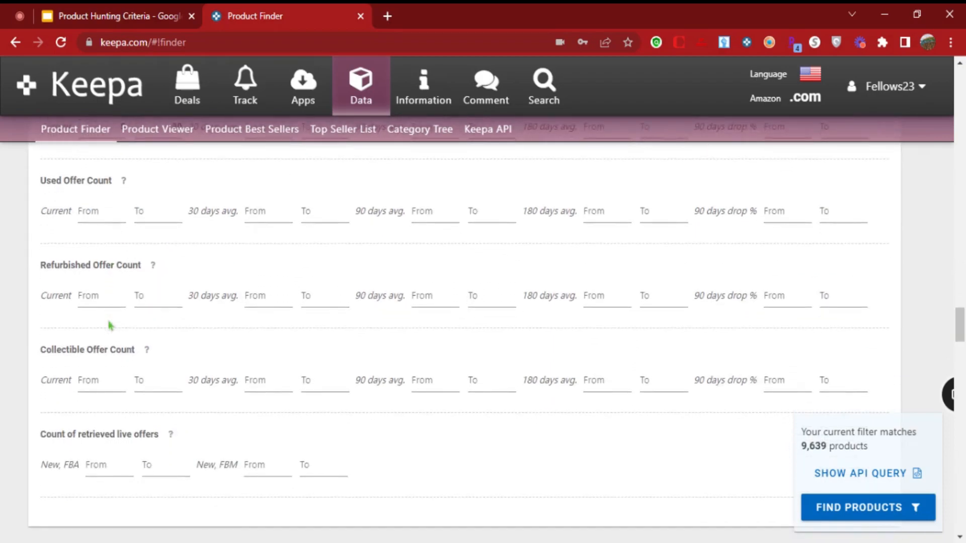
pyautogui.scroll(-1, 111, 326)
pyautogui.scroll(-1, 128, 351)
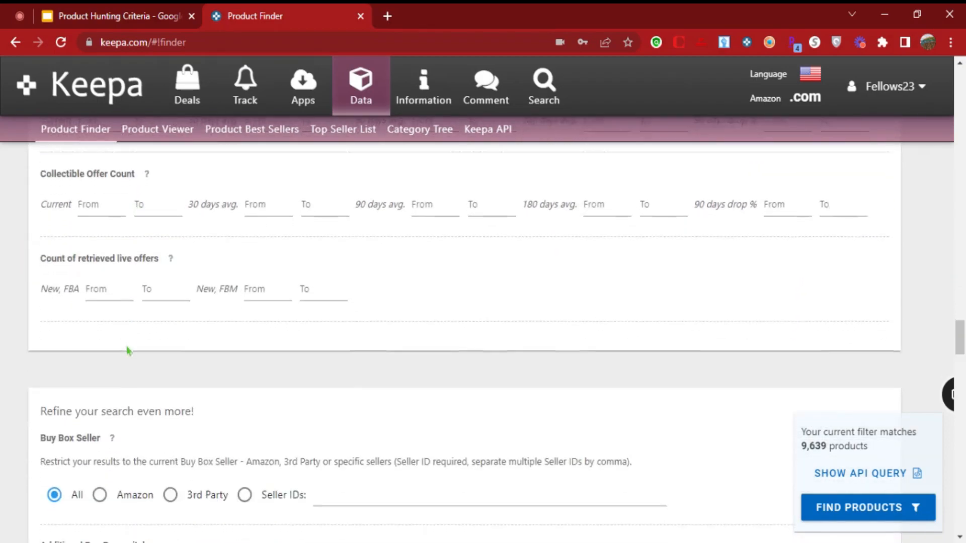
pyautogui.scroll(-1, 156, 367)
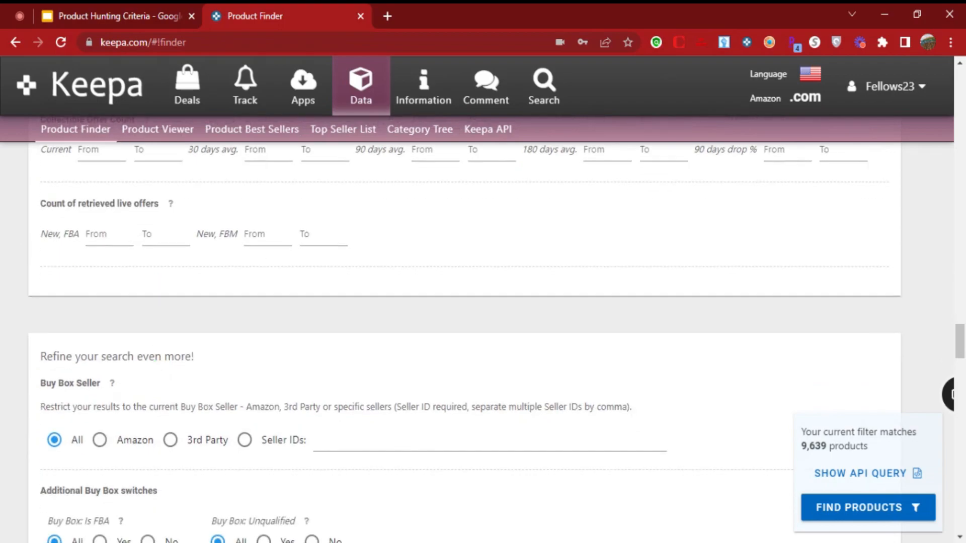
pyautogui.scroll(-2, 91, 329)
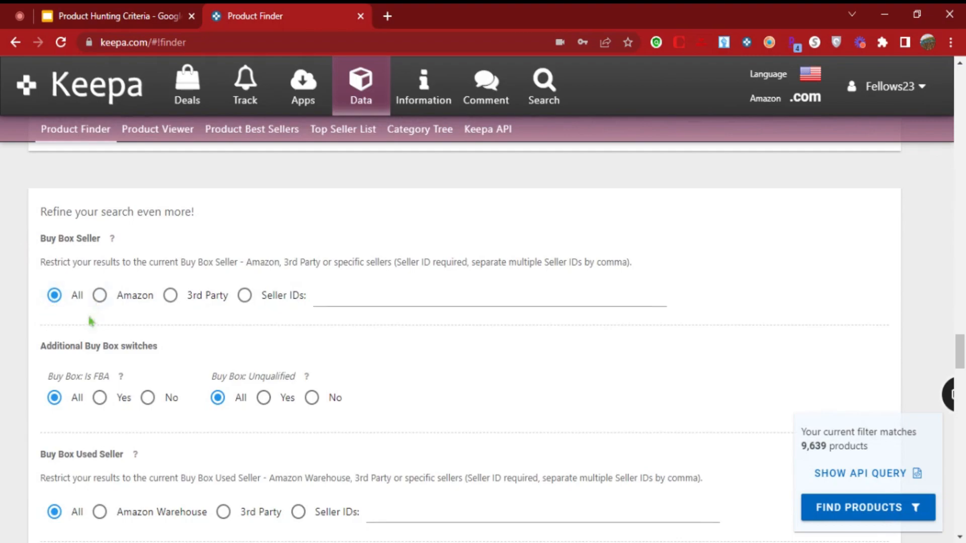
pyautogui.scroll(-1, 190, 231)
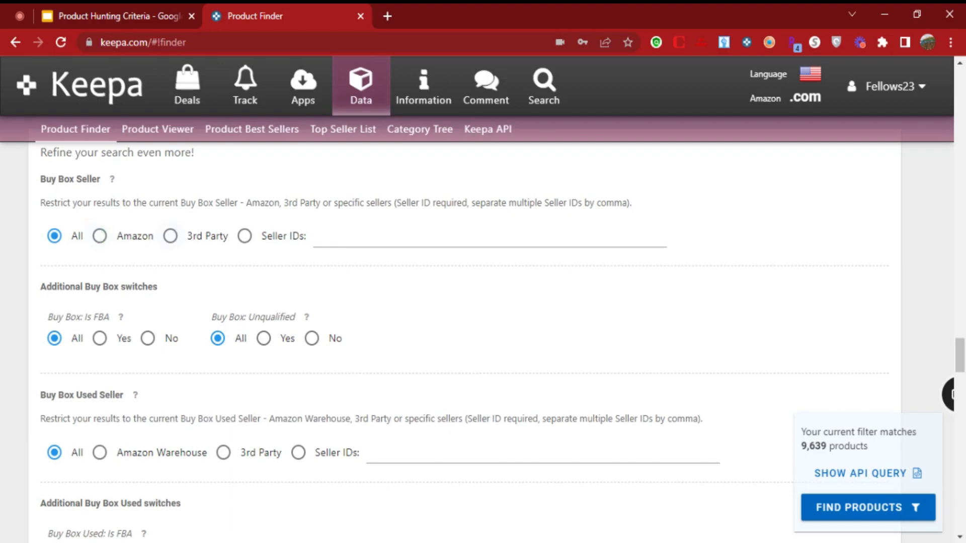
pyautogui.scroll(-2, 171, 280)
pyautogui.scroll(2, 171, 280)
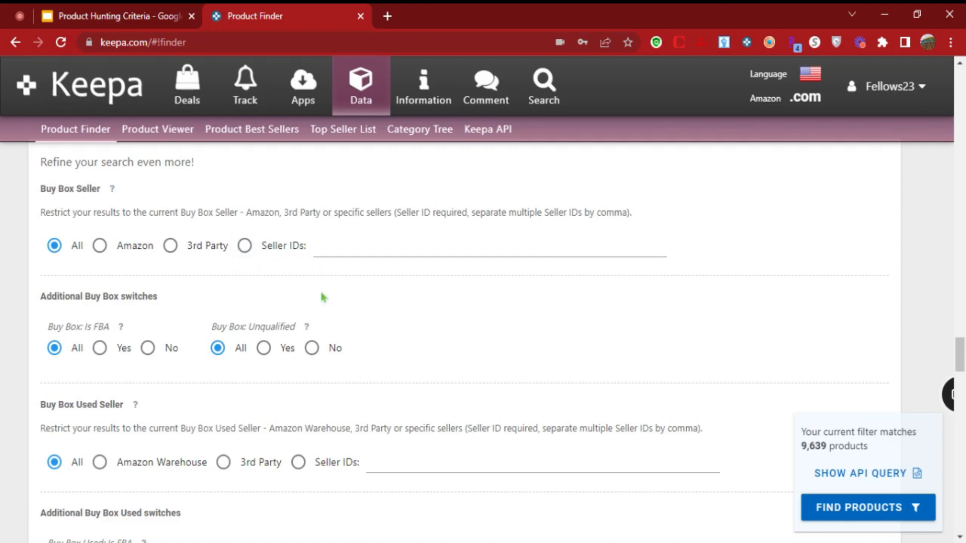
# Exclude digital products from the Product Type filter, keeping only physical products
pyautogui.scroll(-2, 379, 287)
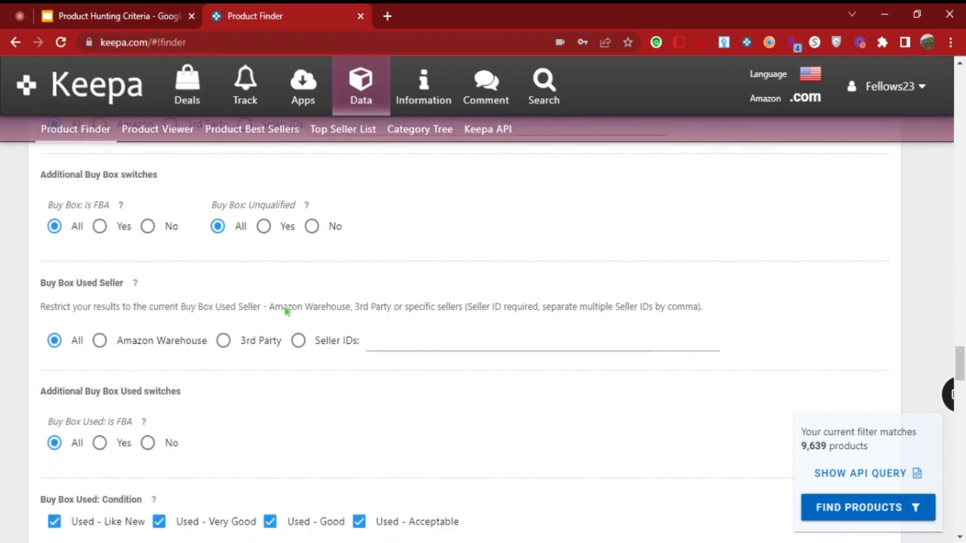
pyautogui.scroll(-1, 108, 336)
pyautogui.scroll(-1, 177, 302)
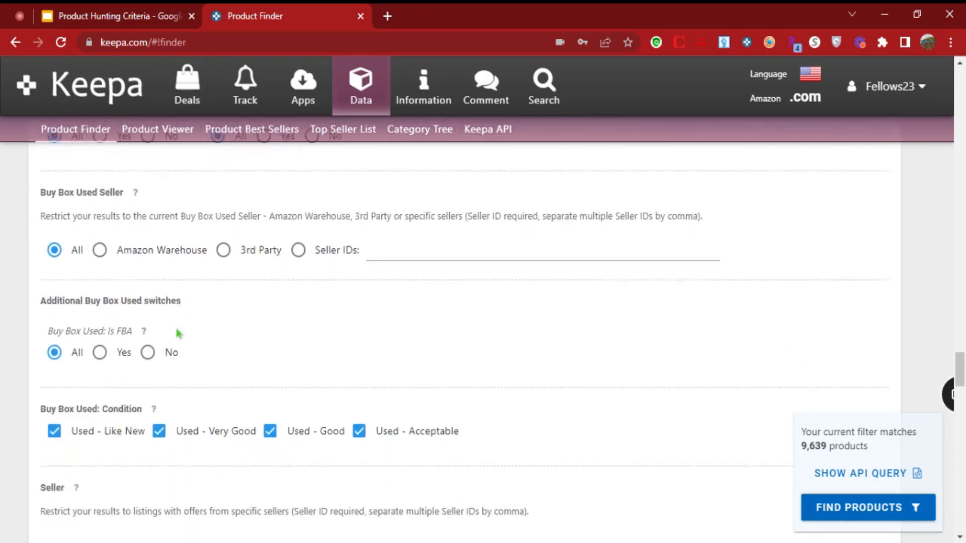
pyautogui.scroll(-1, 252, 317)
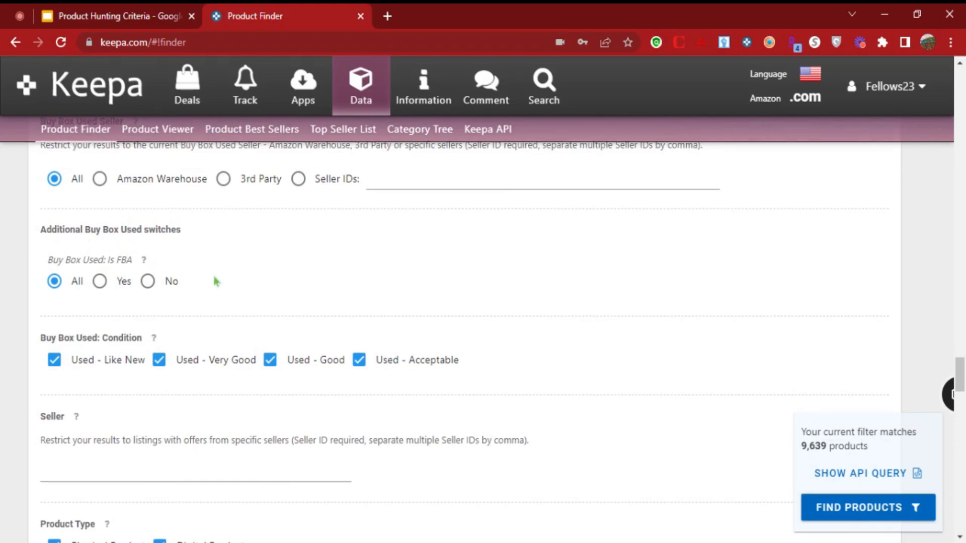
pyautogui.scroll(-1, 212, 272)
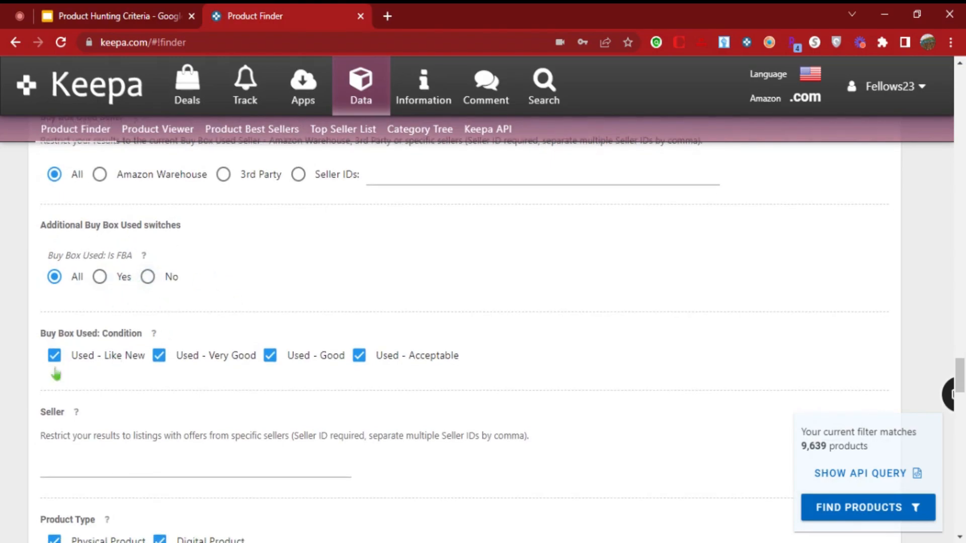
pyautogui.scroll(-2, 212, 312)
pyautogui.scroll(-1, 215, 356)
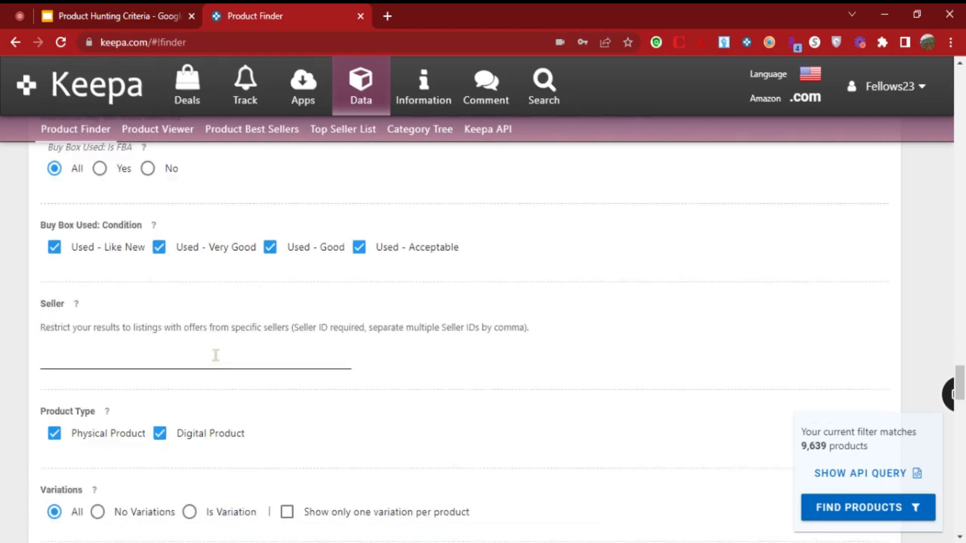
pyautogui.scroll(-2, 288, 341)
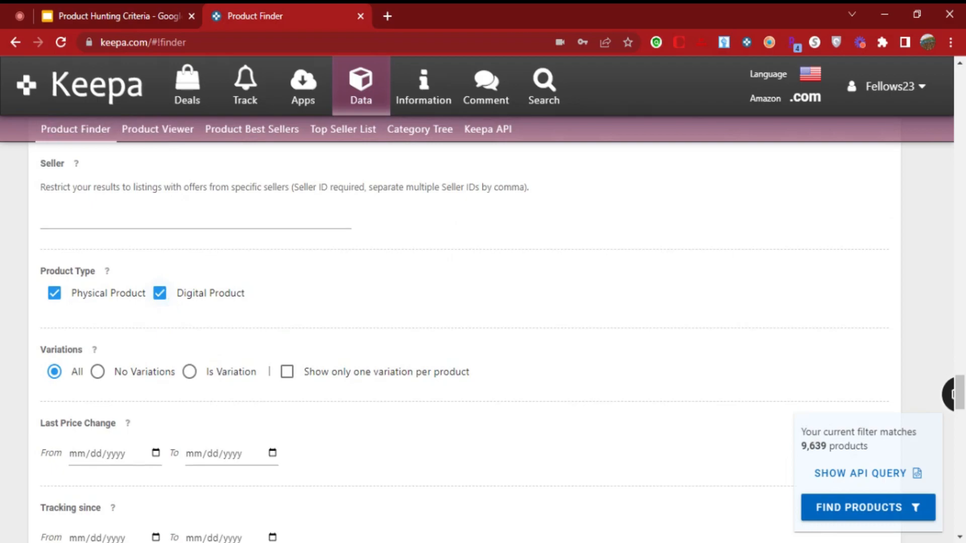
pyautogui.click(160, 293)
# Set the minimum product rating to 4
pyautogui.scroll(-2, 98, 266)
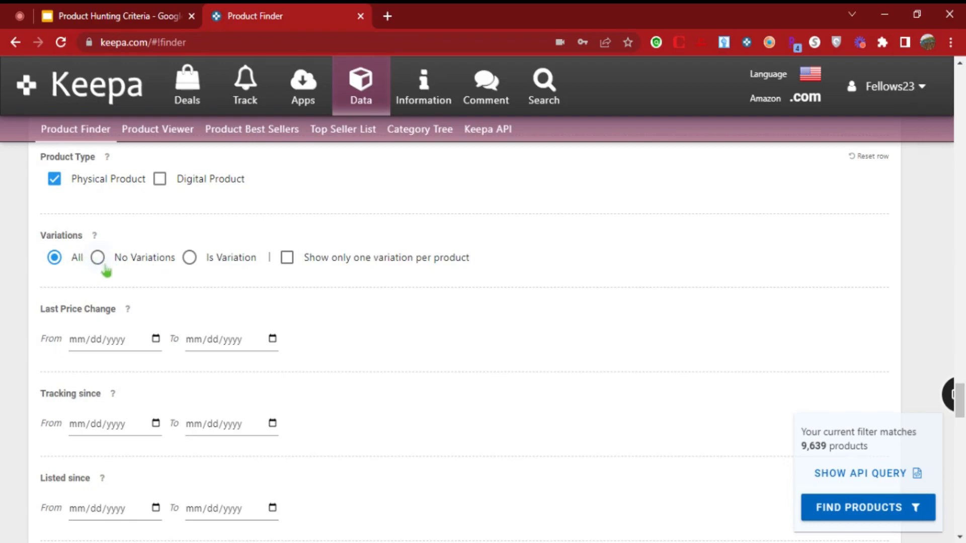
pyautogui.scroll(-2, 381, 354)
pyautogui.scroll(-10, 383, 359)
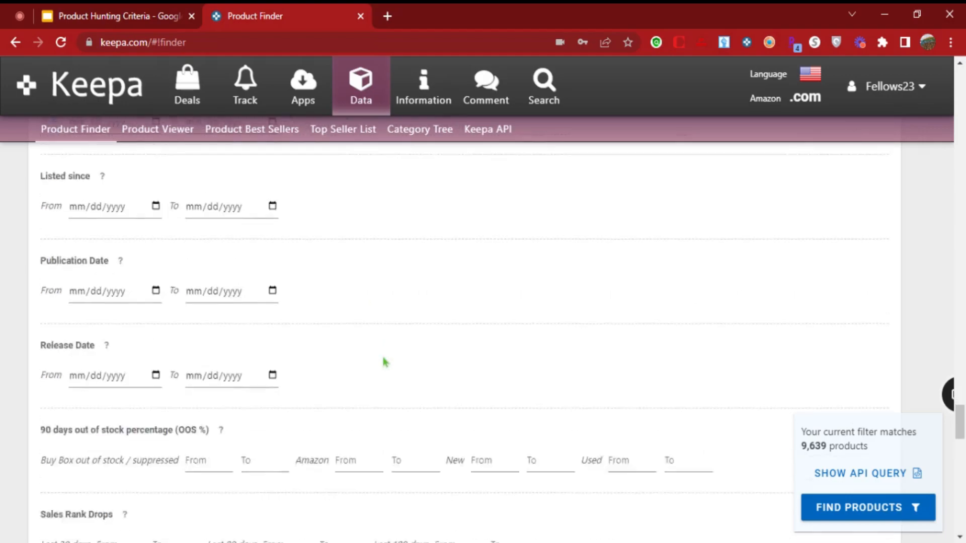
pyautogui.scroll(2, 92, 368)
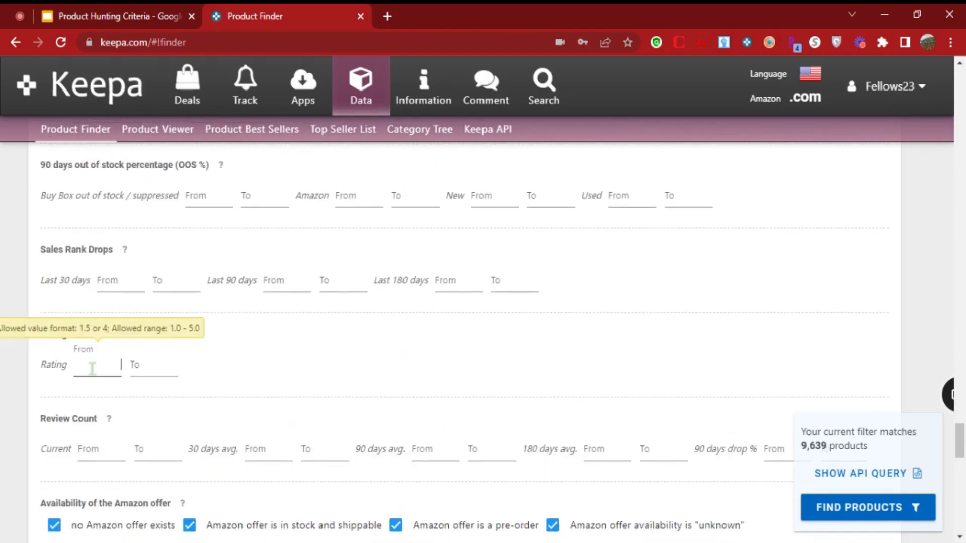
pyautogui.click(293, 371)
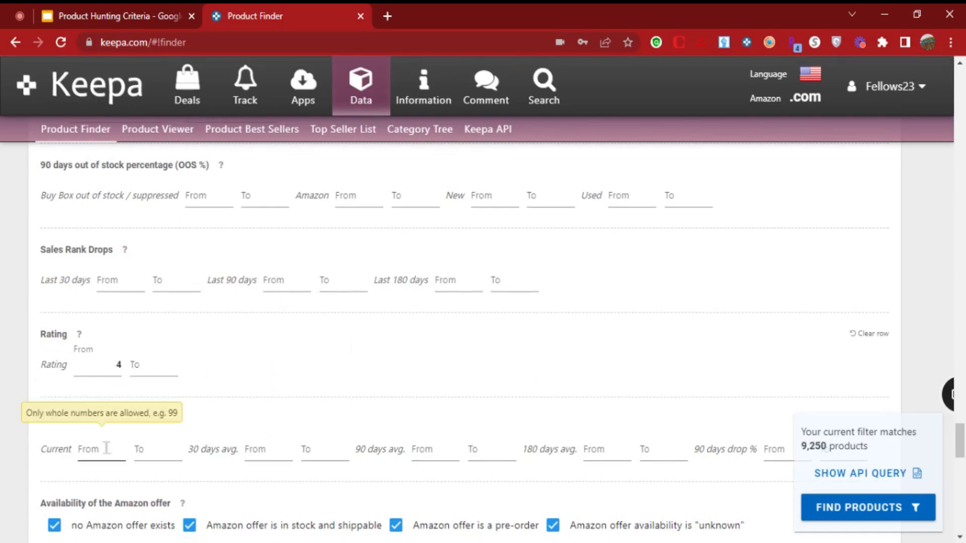
# Check the review criterion on the slide and set the minimum current Review Count to 150
pyautogui.click(90, 12)
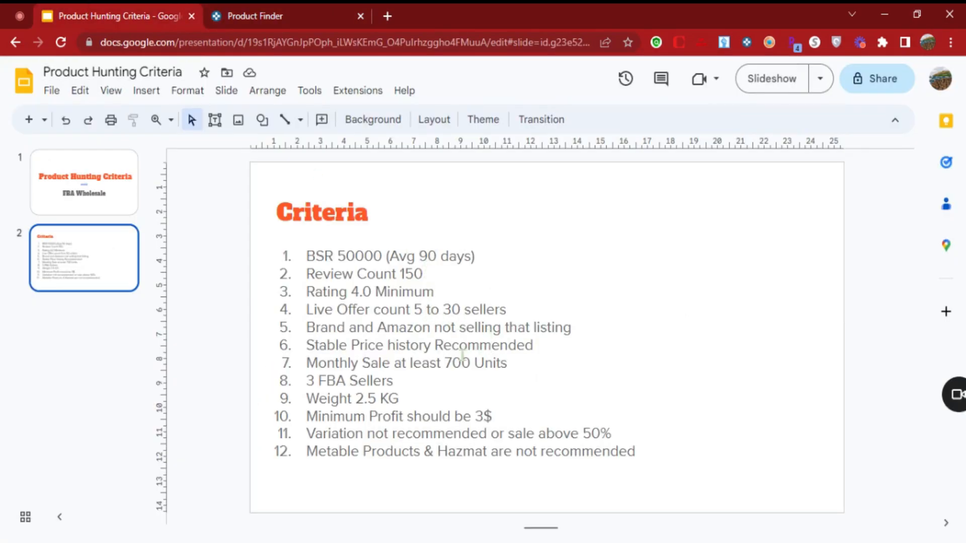
pyautogui.click(297, 13)
pyautogui.click(92, 450)
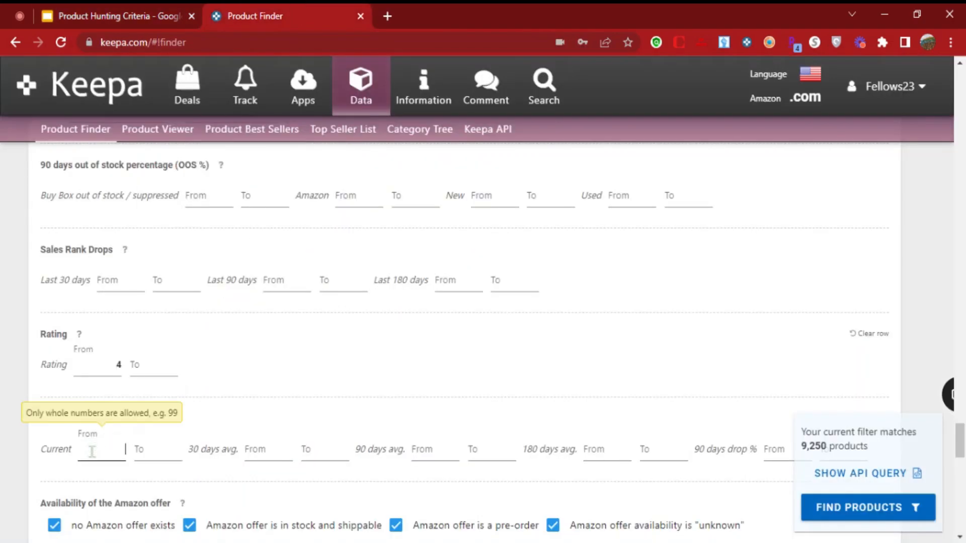
pyautogui.write('150')
pyautogui.click(297, 394)
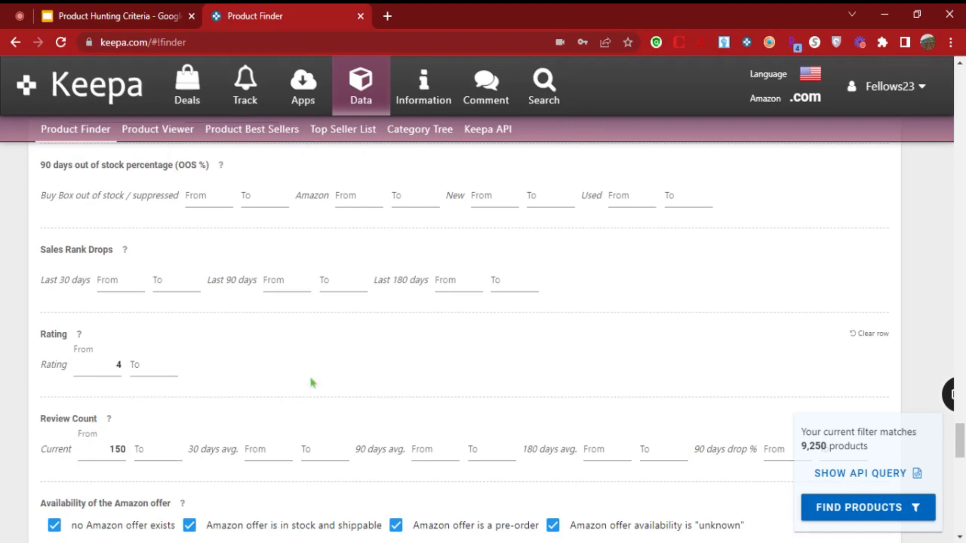
# Limit the item weight to a maximum of 2500 g
pyautogui.scroll(-3, 324, 365)
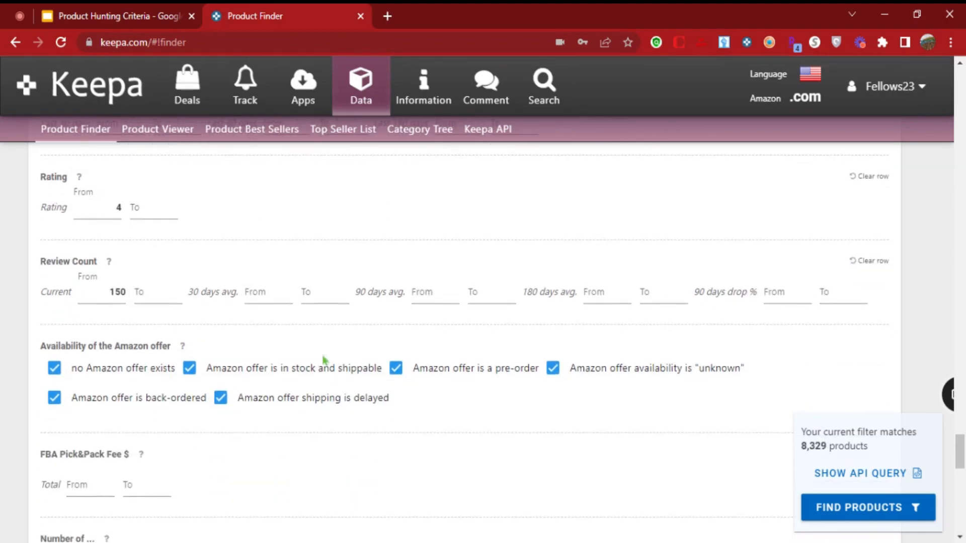
pyautogui.scroll(-2, 133, 415)
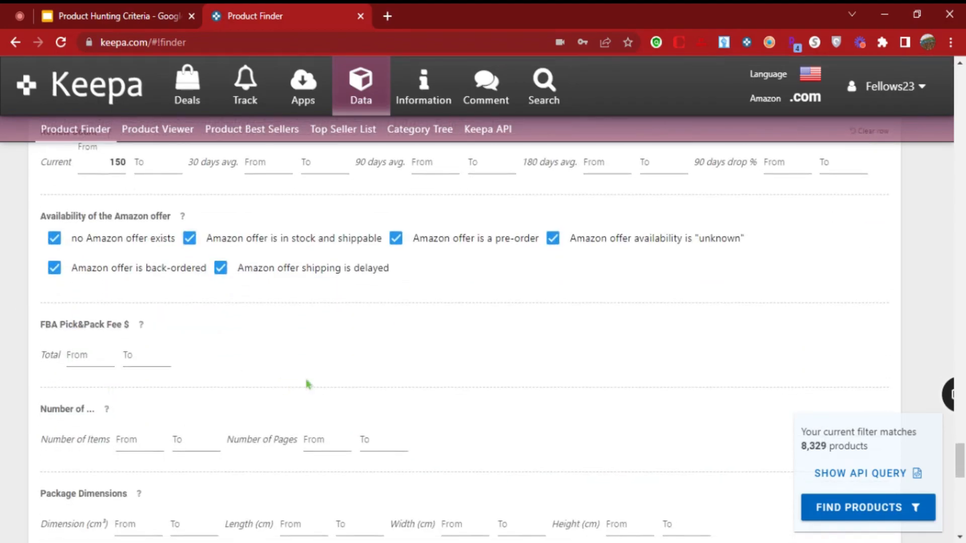
pyautogui.scroll(-1, 319, 354)
pyautogui.scroll(-2, 214, 371)
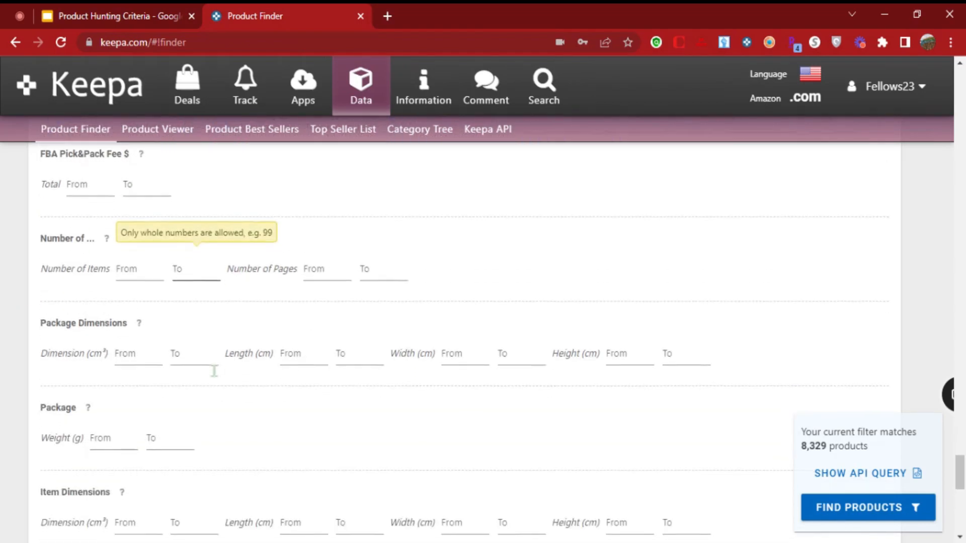
pyautogui.scroll(-2, 214, 371)
pyautogui.scroll(-3, 193, 370)
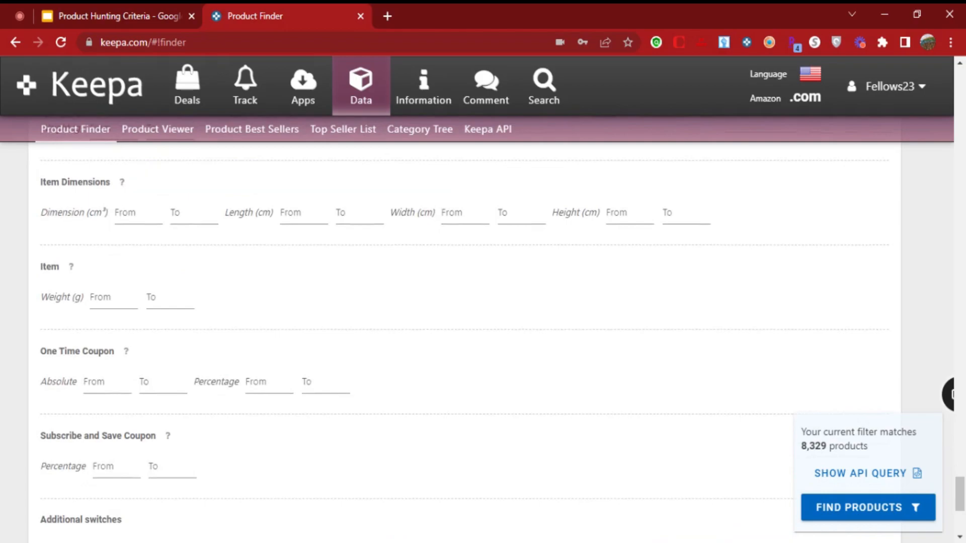
pyautogui.scroll(1, 194, 369)
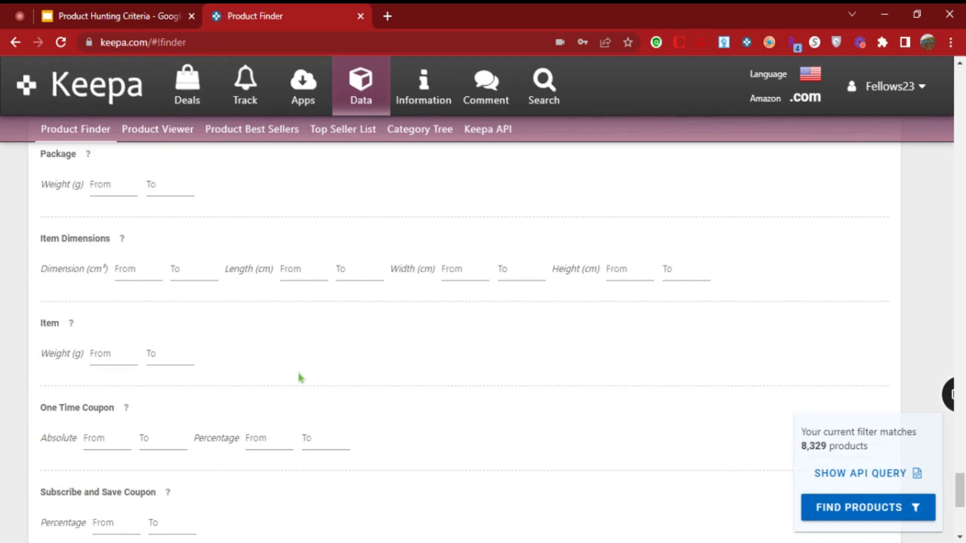
pyautogui.scroll(-1, 301, 378)
pyautogui.click(150, 315)
pyautogui.write('2500')
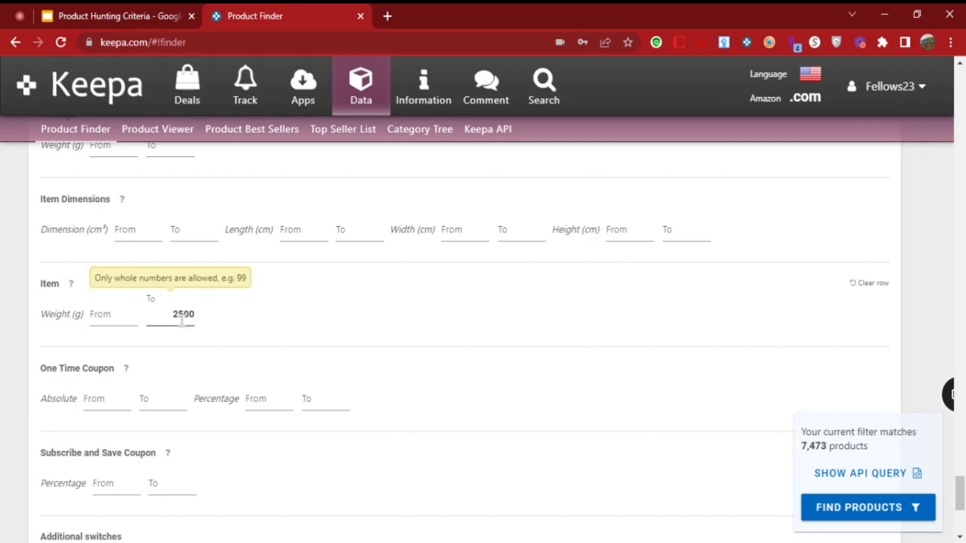
pyautogui.scroll(-2, 246, 330)
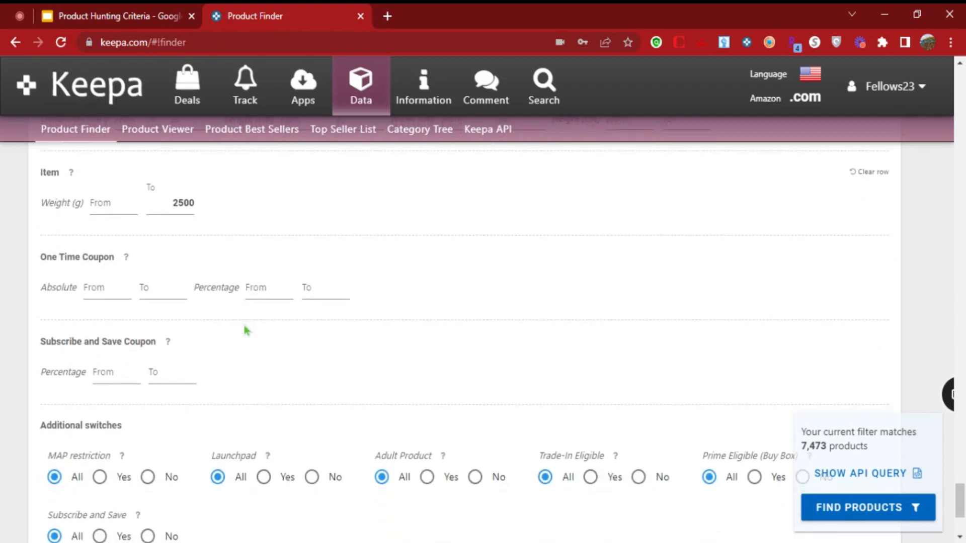
# Check the remaining filter options and run the product search with the configured filters
pyautogui.scroll(-3, 214, 348)
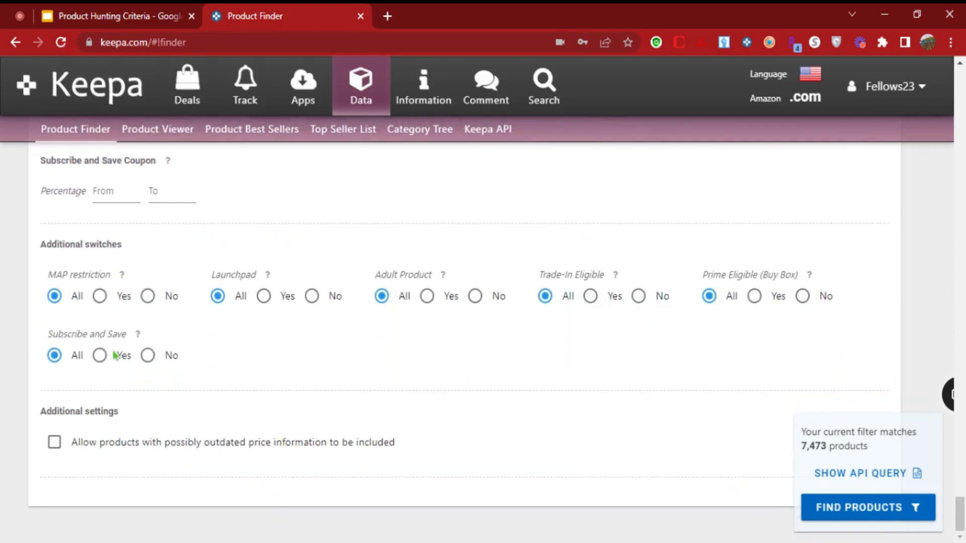
pyautogui.tripleClick(816, 446)
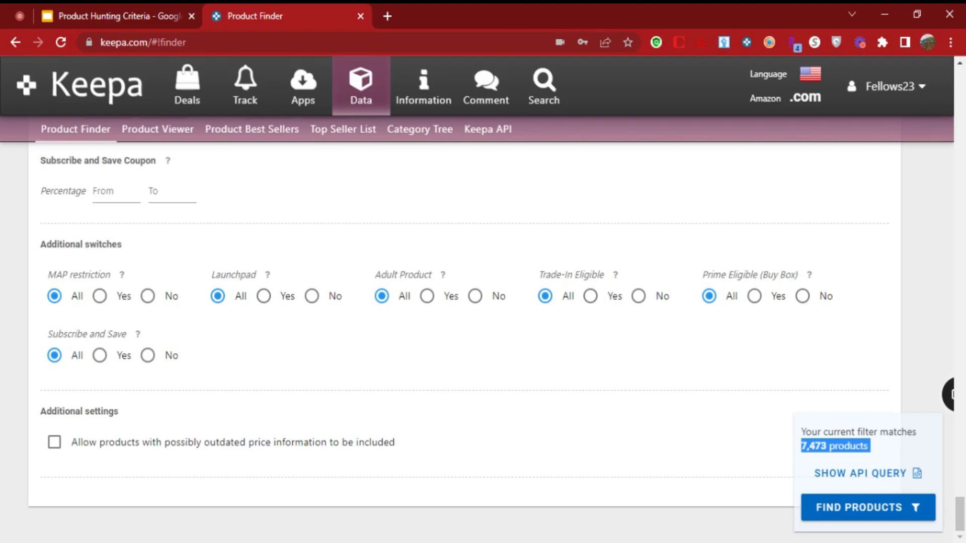
pyautogui.click(834, 503)
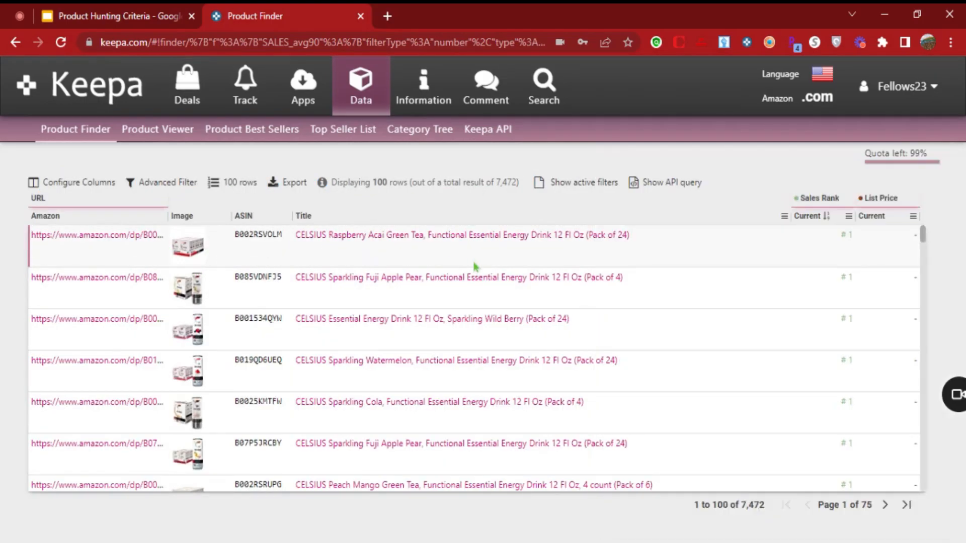
# Configure the results table to show the Buy Box: Is FBA and Buy Box Seller columns
pyautogui.click(76, 188)
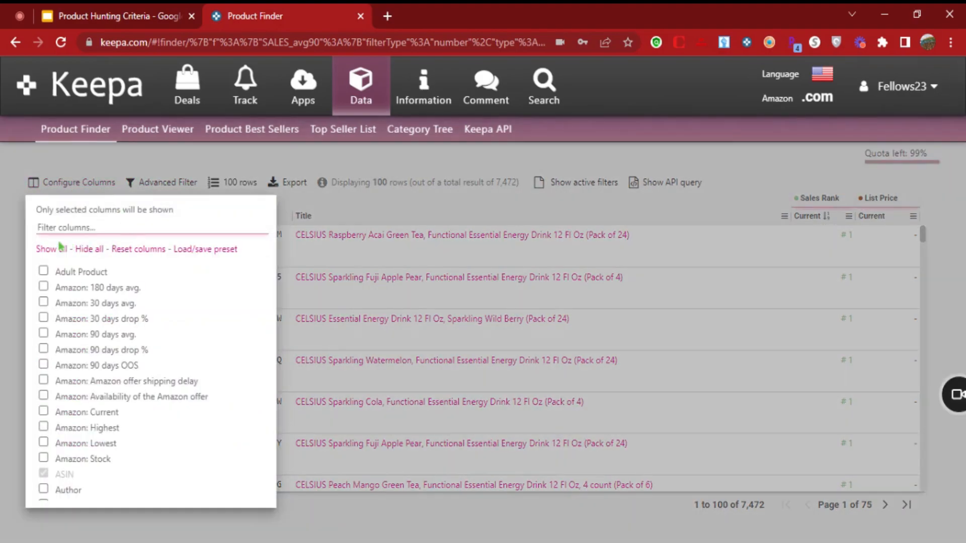
pyautogui.scroll(-1, 92, 328)
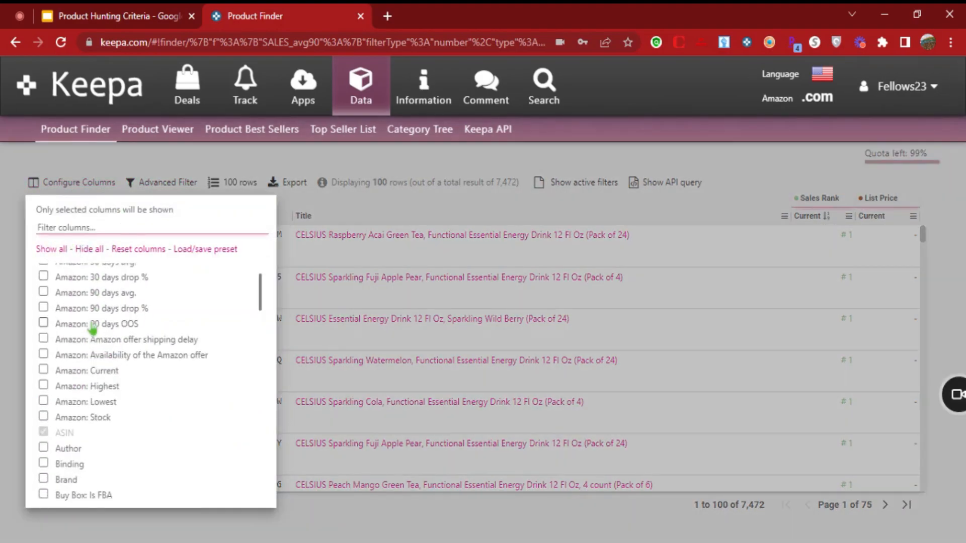
pyautogui.scroll(-1, 92, 328)
pyautogui.scroll(-1, 92, 329)
pyautogui.scroll(2, 92, 328)
pyautogui.scroll(2, 92, 328)
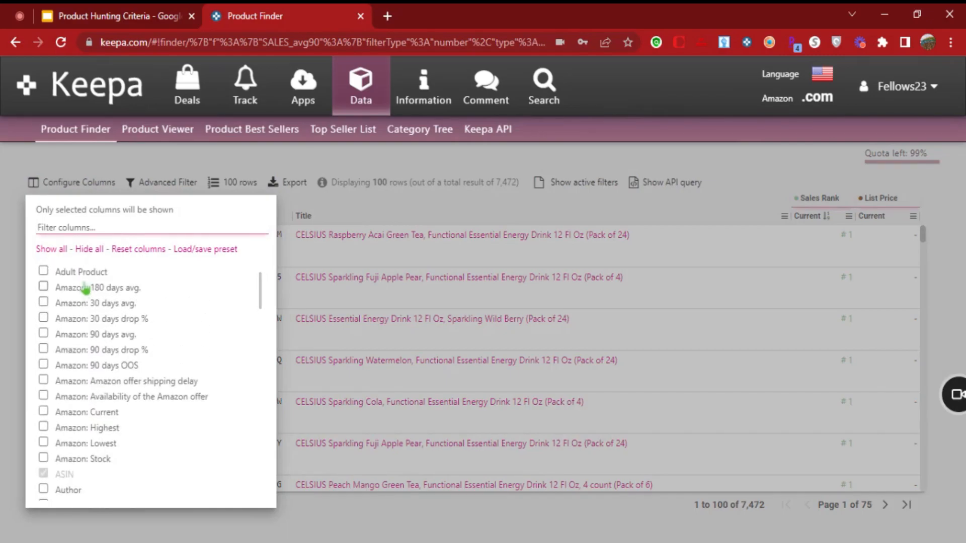
pyautogui.scroll(-2, 81, 346)
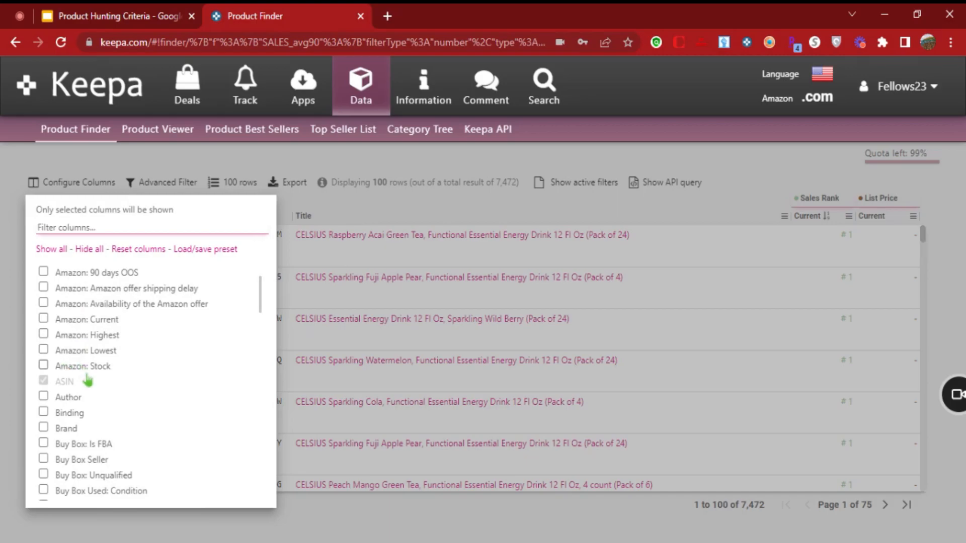
pyautogui.scroll(-1, 88, 379)
pyautogui.scroll(-2, 88, 380)
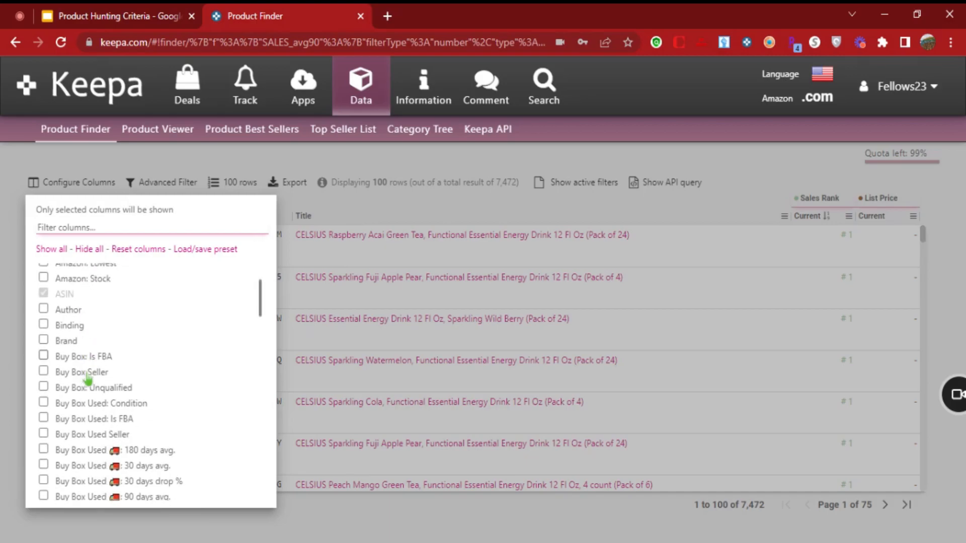
pyautogui.click(81, 355)
pyautogui.scroll(-2, 103, 410)
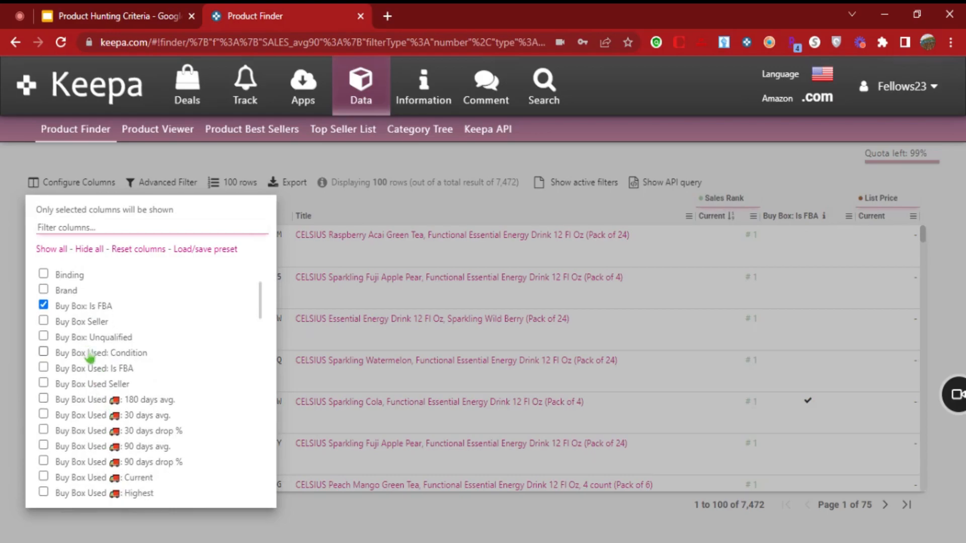
pyautogui.scroll(-1, 78, 342)
pyautogui.click(76, 307)
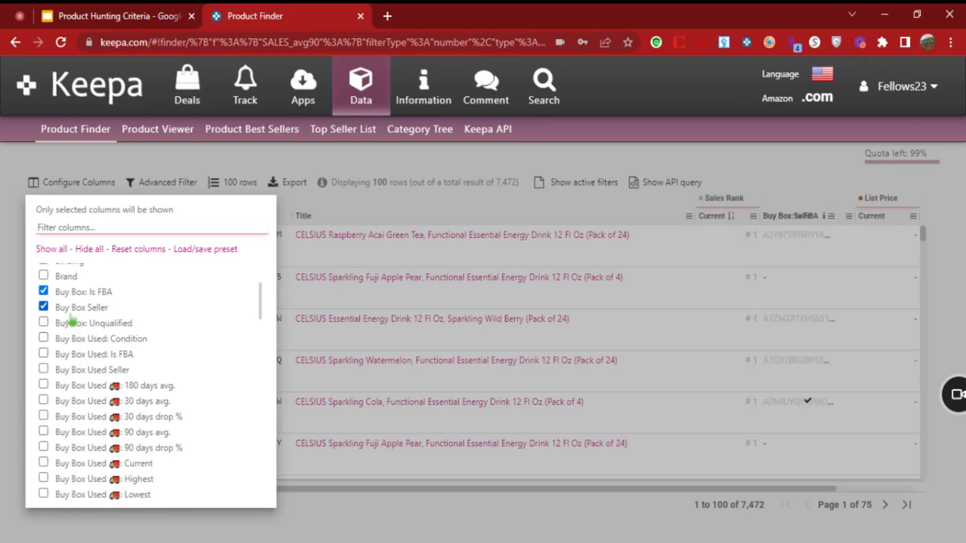
# Add the Last Offer Update column to the results table
pyautogui.scroll(-1, 73, 393)
pyautogui.scroll(-7, 73, 394)
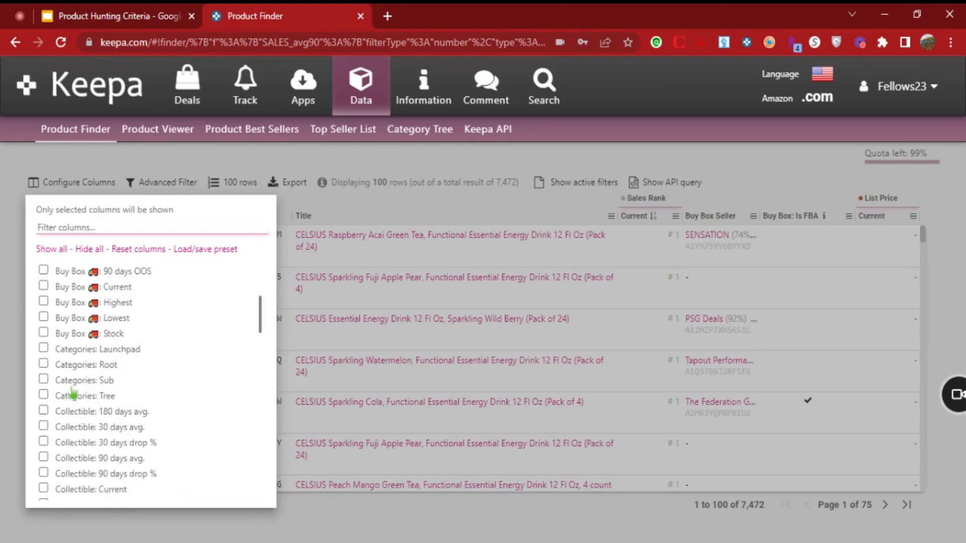
pyautogui.scroll(-3, 102, 395)
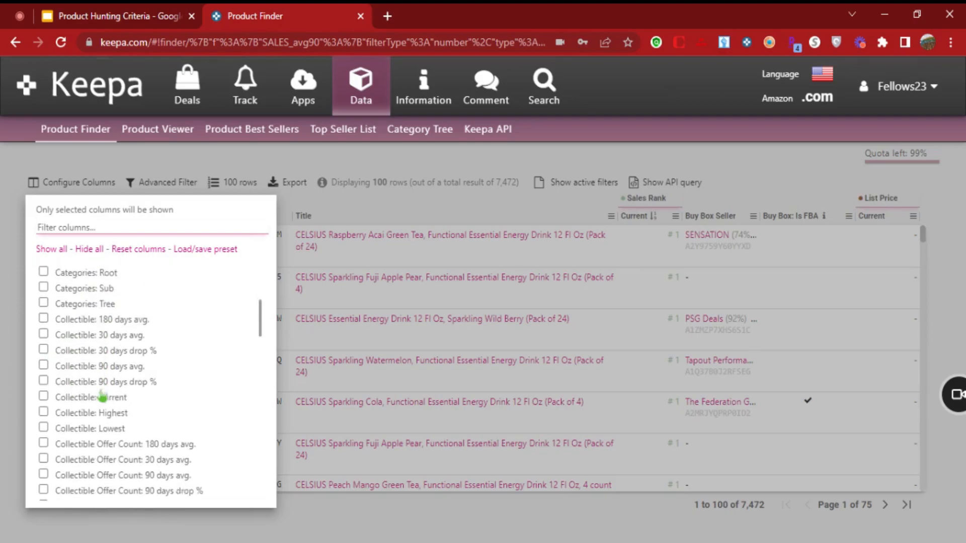
pyautogui.scroll(-3, 102, 395)
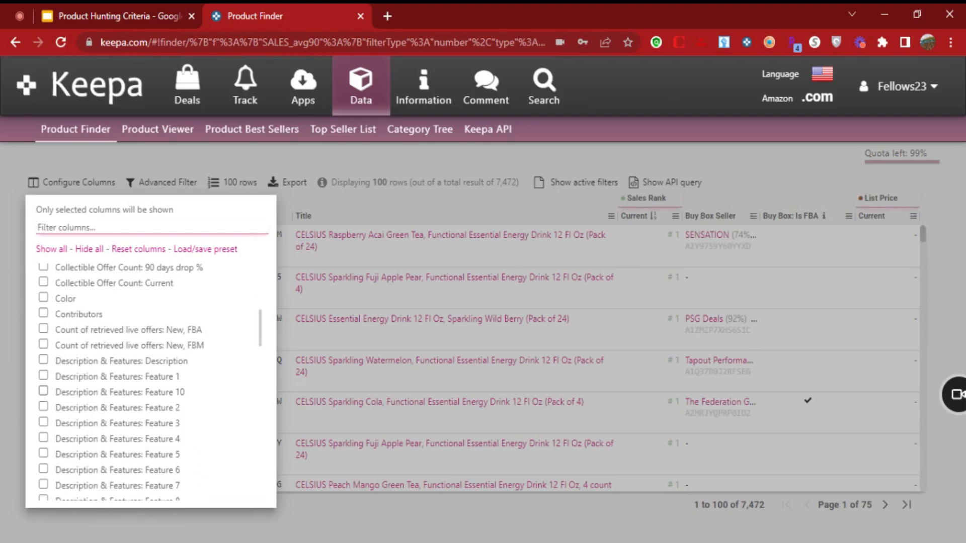
pyautogui.scroll(-9, 105, 382)
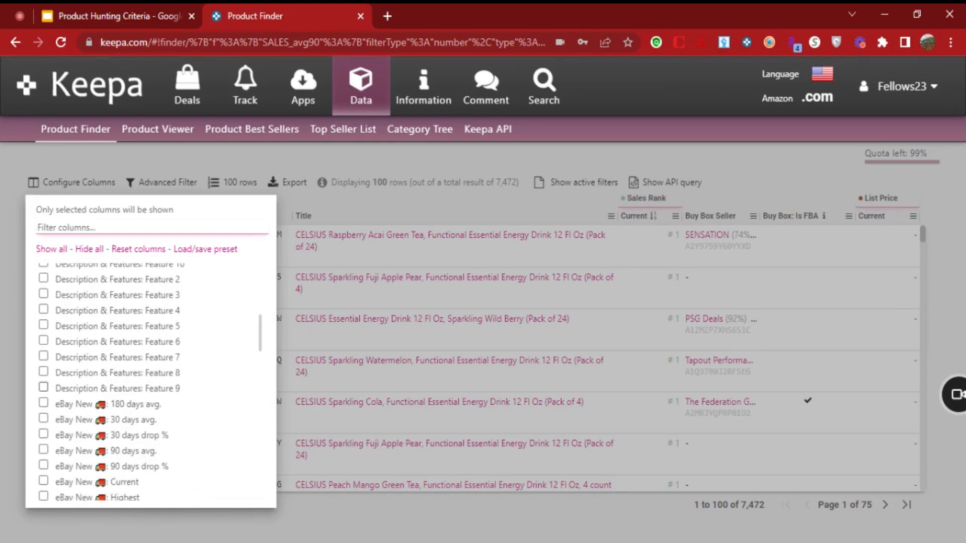
pyautogui.scroll(-1, 51, 332)
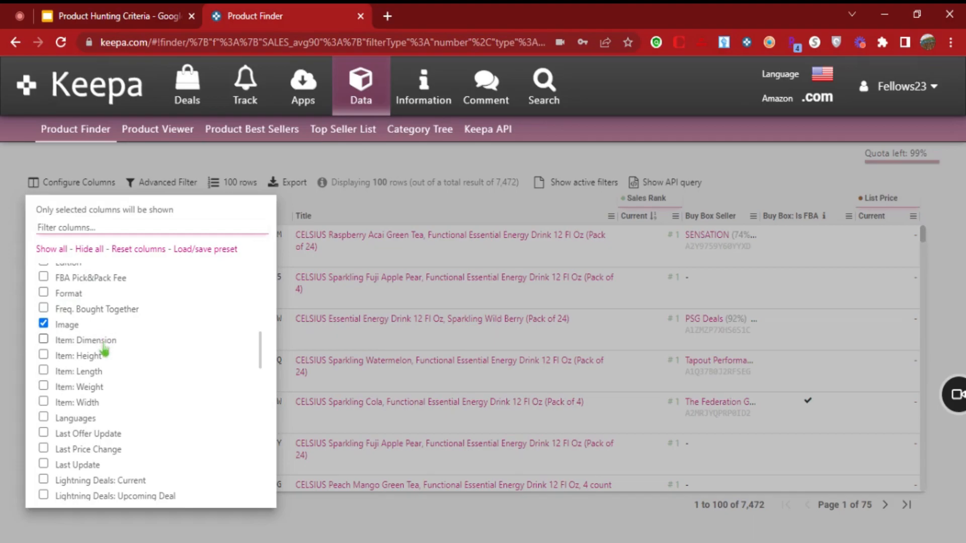
pyautogui.scroll(-2, 123, 396)
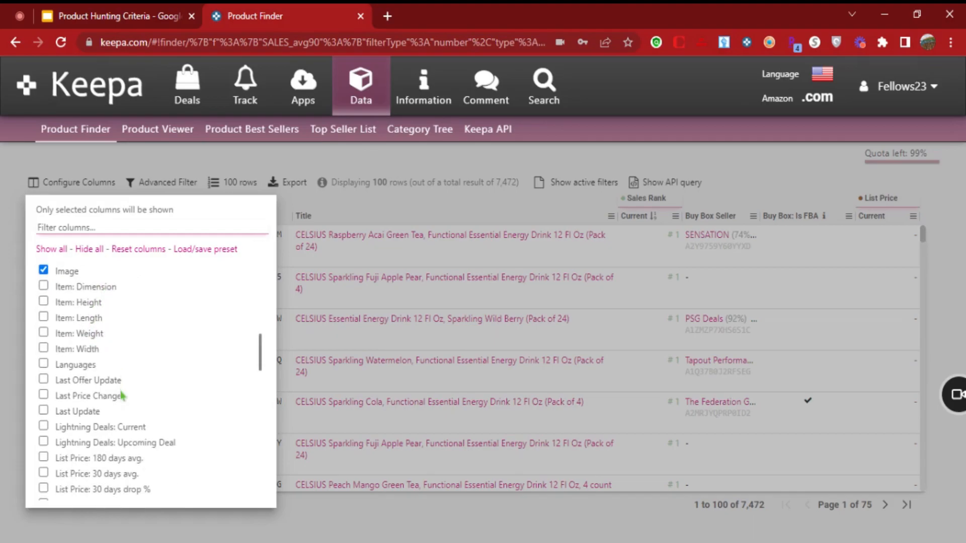
pyautogui.click(45, 384)
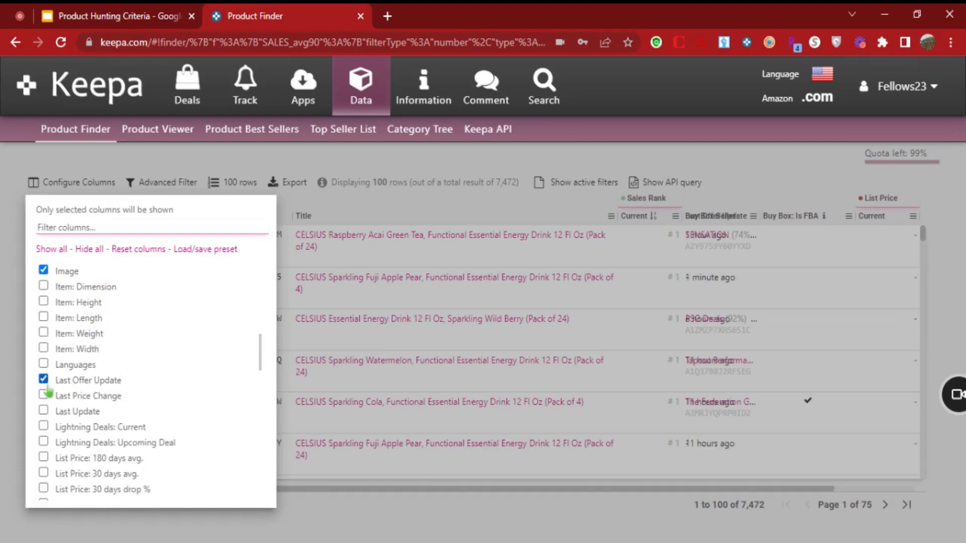
# Add the Parent ASIN column to the results table
pyautogui.scroll(-2, 134, 404)
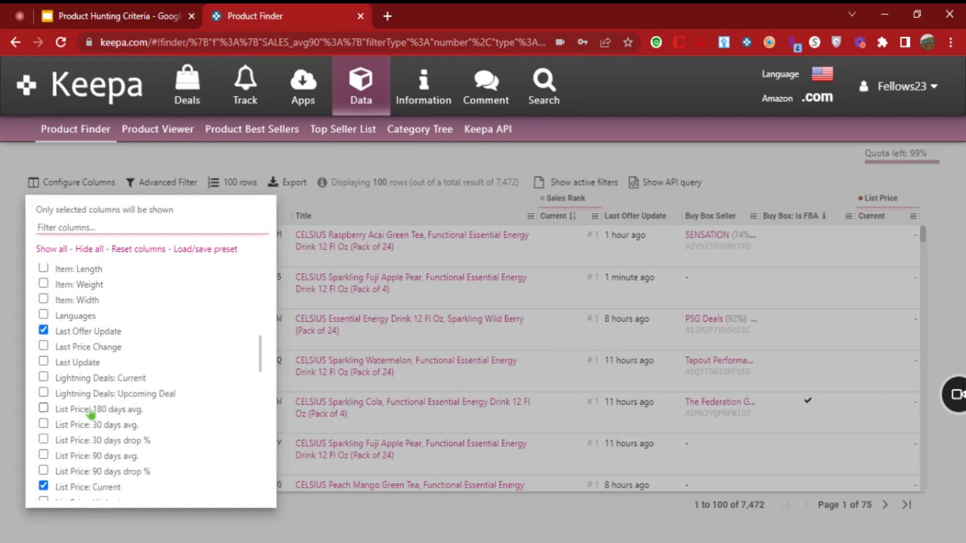
pyautogui.scroll(-4, 134, 403)
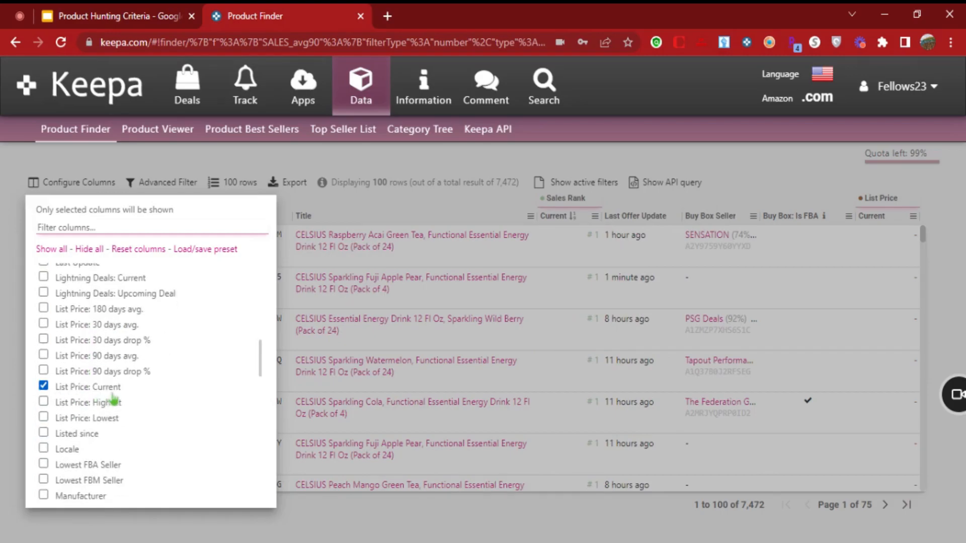
pyautogui.scroll(-1, 114, 399)
pyautogui.scroll(-10, 113, 399)
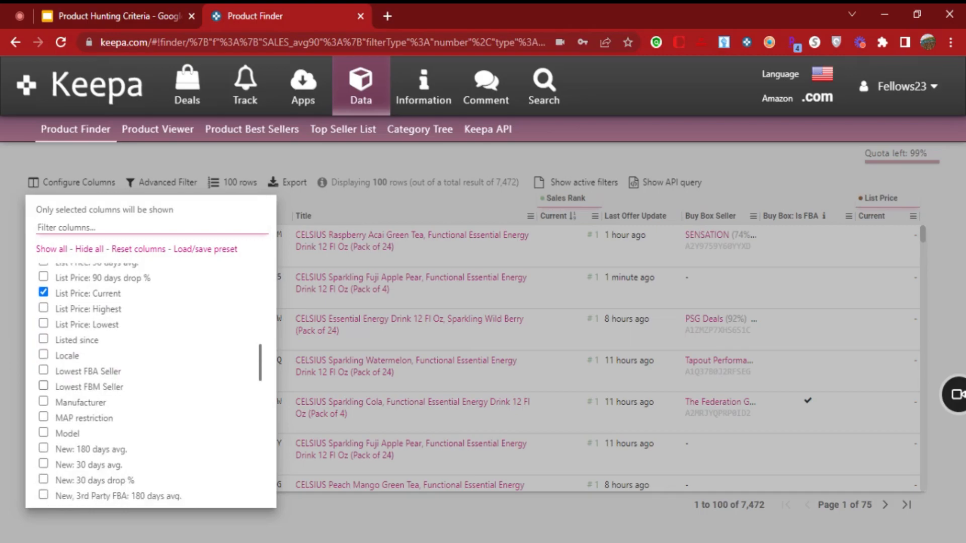
pyautogui.scroll(-10, 113, 399)
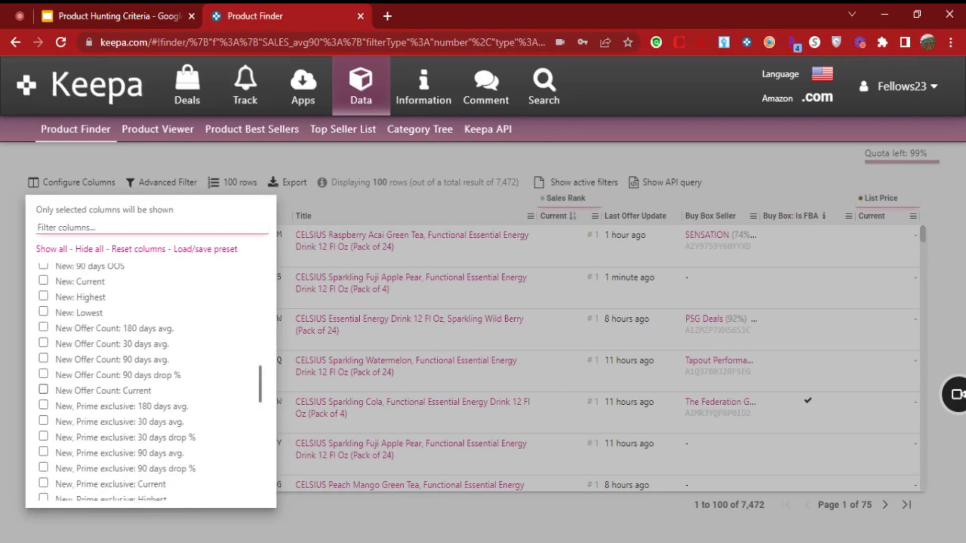
pyautogui.scroll(-1, 47, 333)
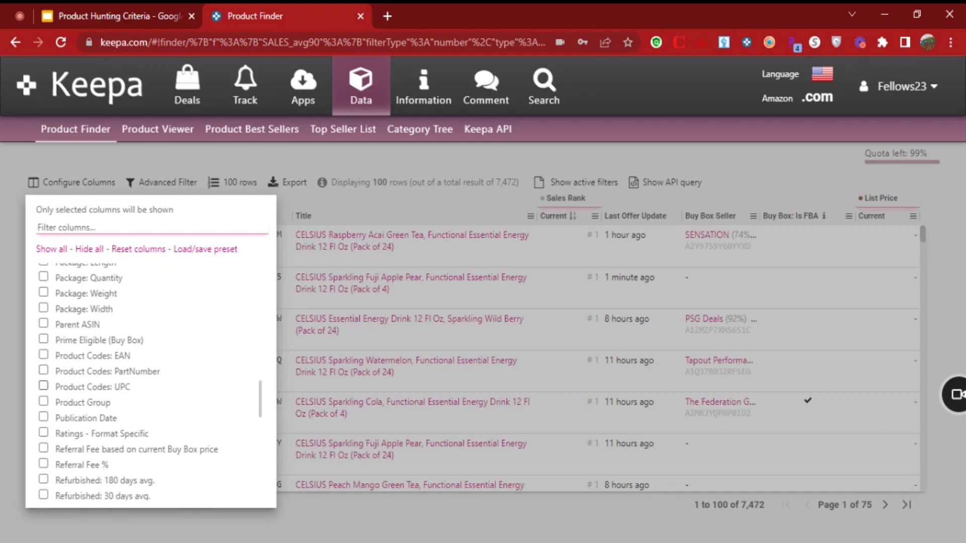
pyautogui.click(45, 326)
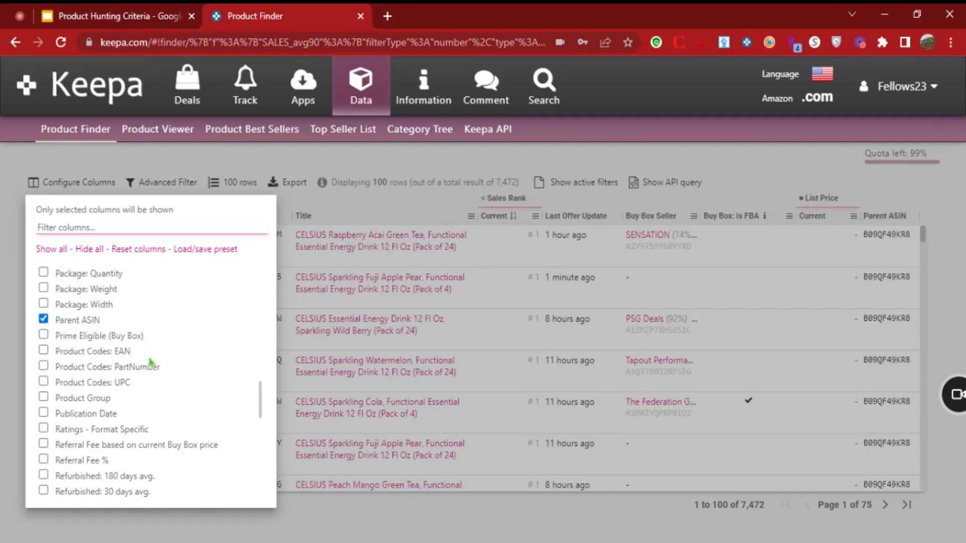
# Add the Sales Rank: 90 days avg. and Size columns to the results table
pyautogui.scroll(-6, 150, 361)
pyautogui.scroll(-10, 149, 361)
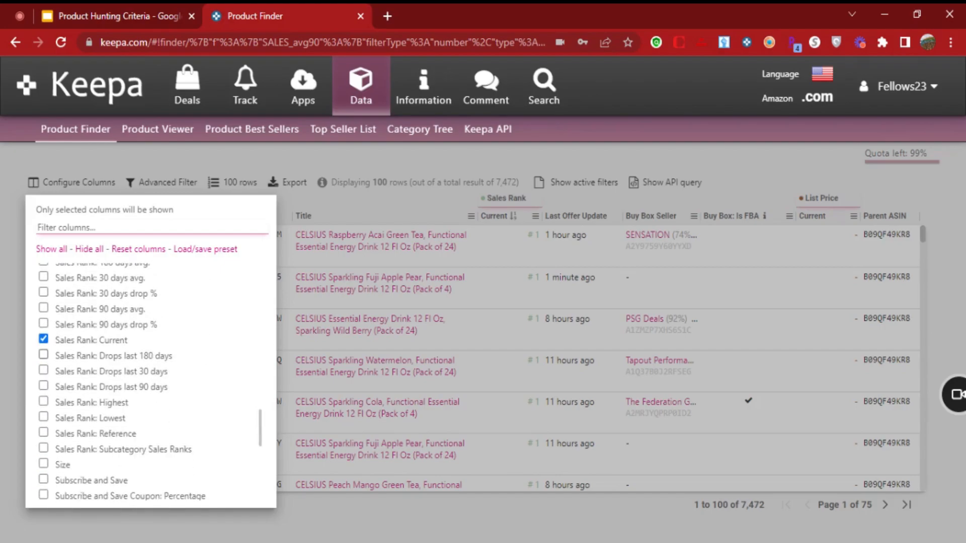
pyautogui.click(43, 308)
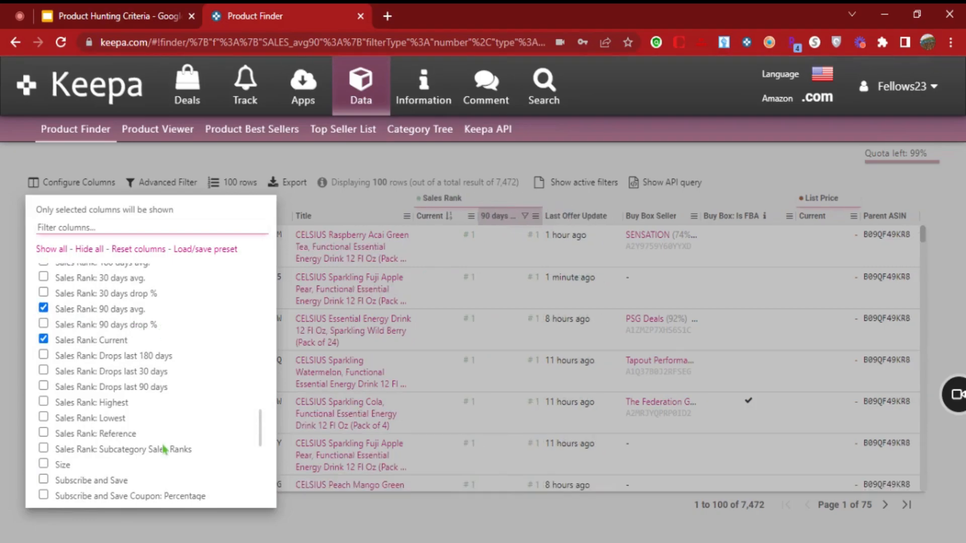
pyautogui.scroll(-2, 164, 449)
pyautogui.click(43, 366)
# Add the URL: Keepa column to the results table
pyautogui.scroll(-2, 131, 412)
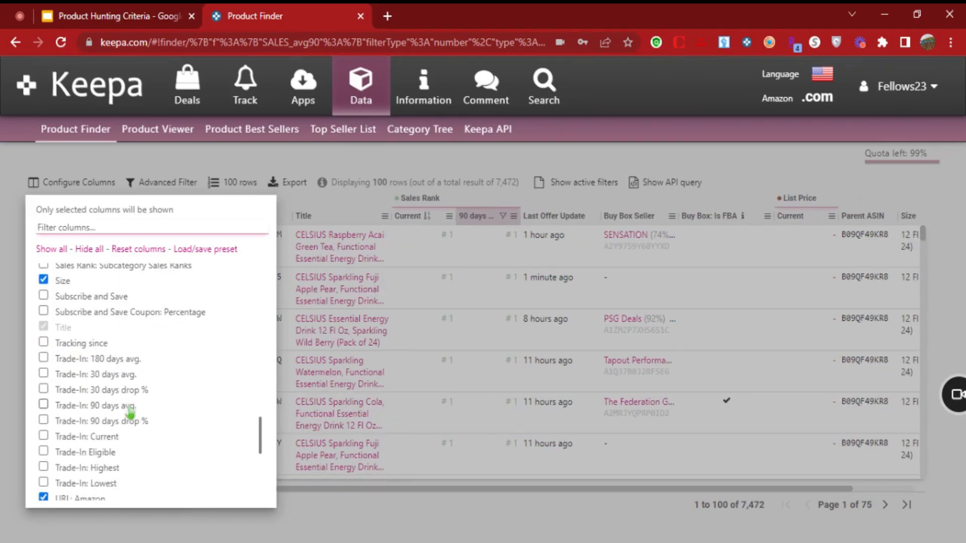
pyautogui.scroll(-1, 130, 411)
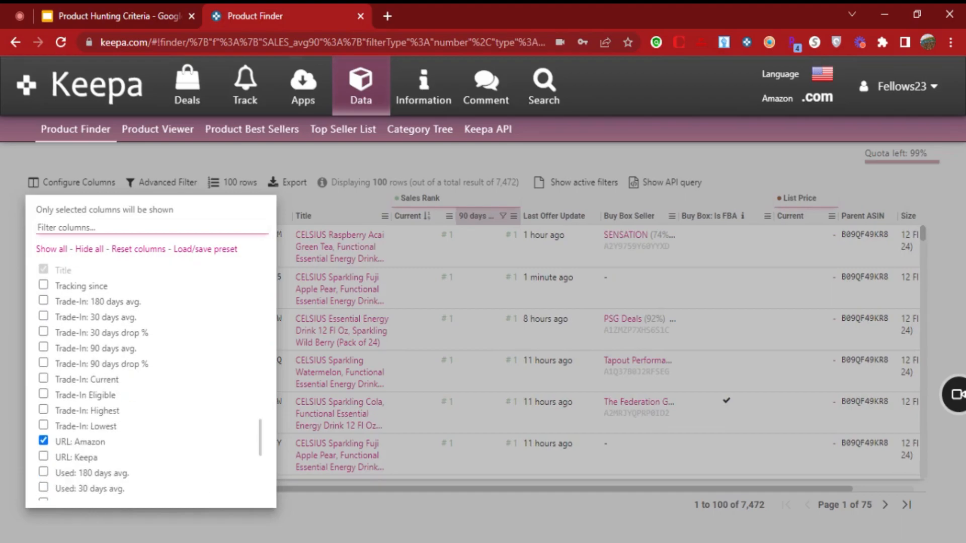
pyautogui.scroll(-1, 73, 387)
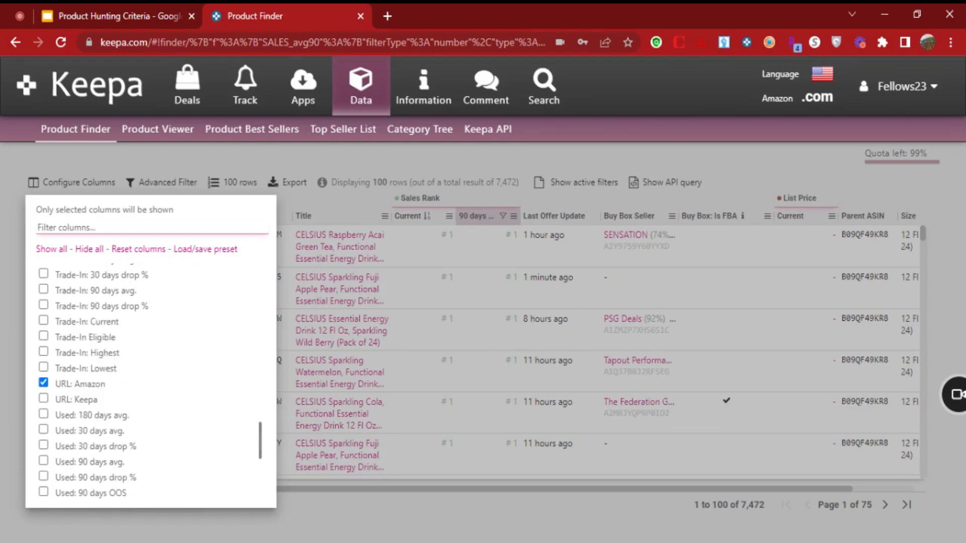
pyautogui.click(68, 396)
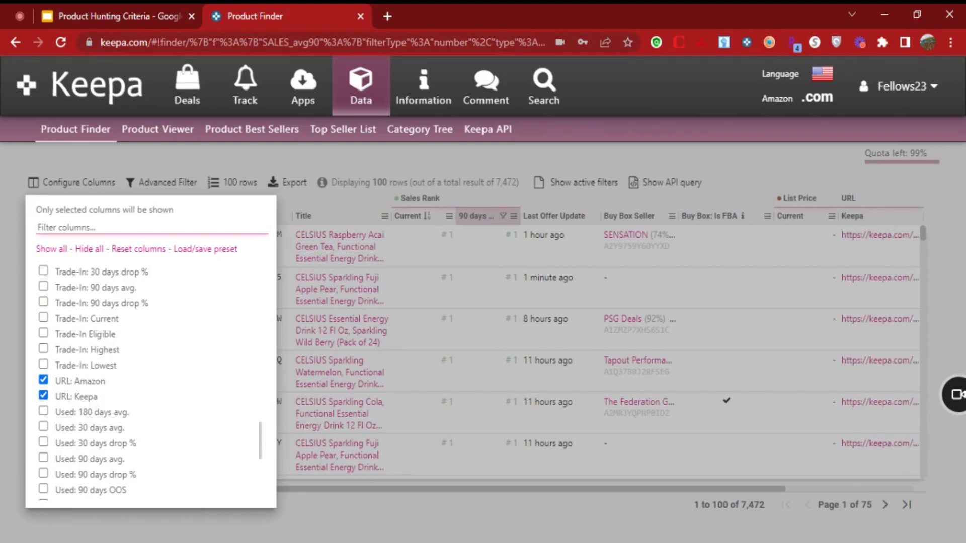
# Add the Variation ASINs column to the results table and close the column configuration
pyautogui.scroll(-3, 116, 382)
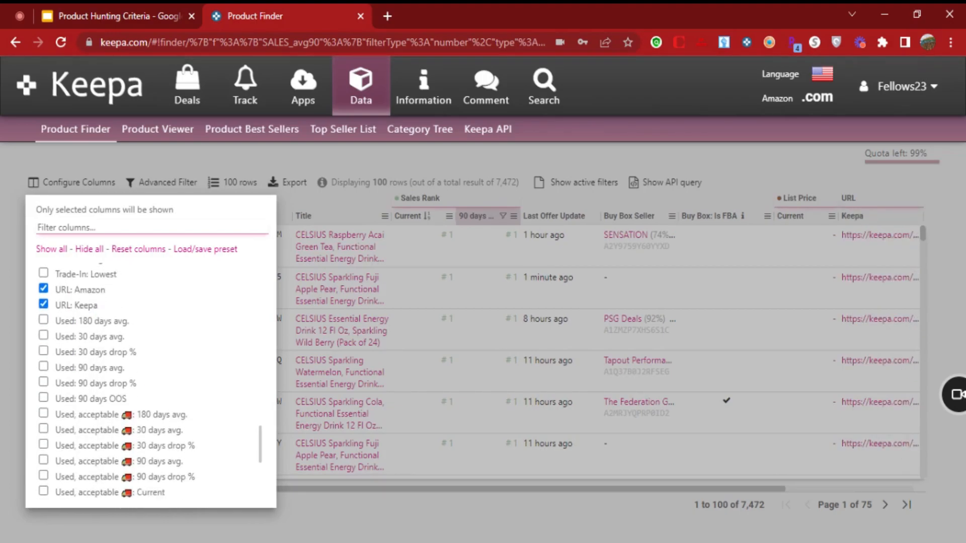
pyautogui.scroll(-7, 116, 382)
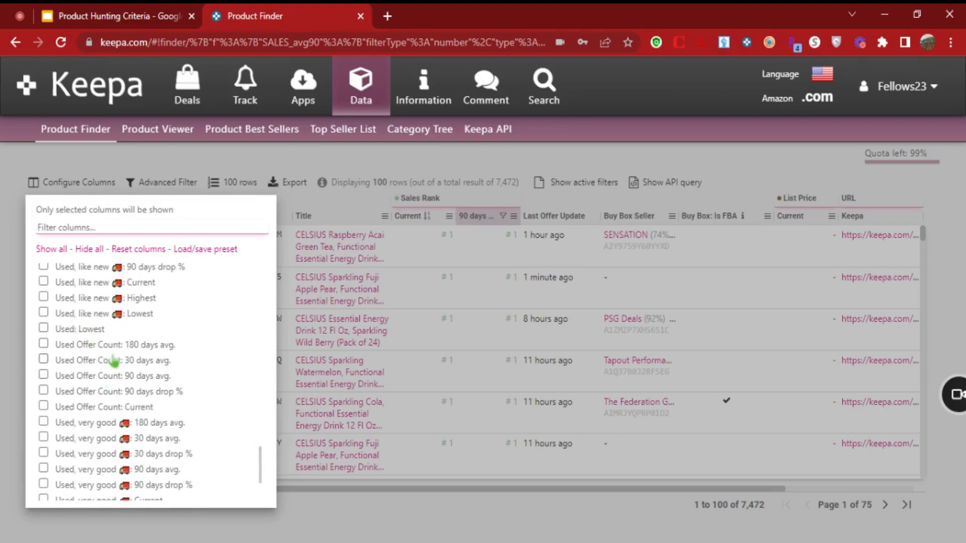
pyautogui.scroll(-3, 114, 362)
pyautogui.scroll(-1, 115, 361)
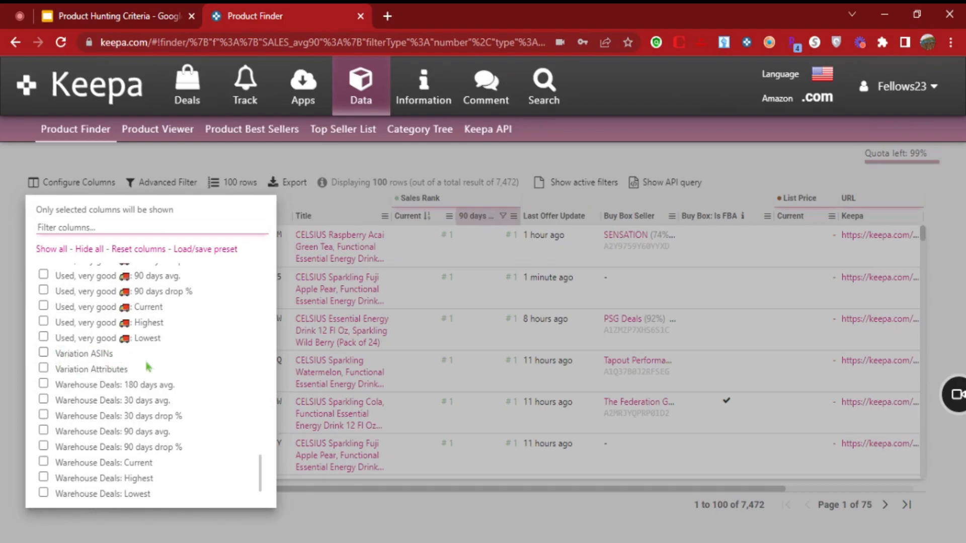
pyautogui.click(59, 355)
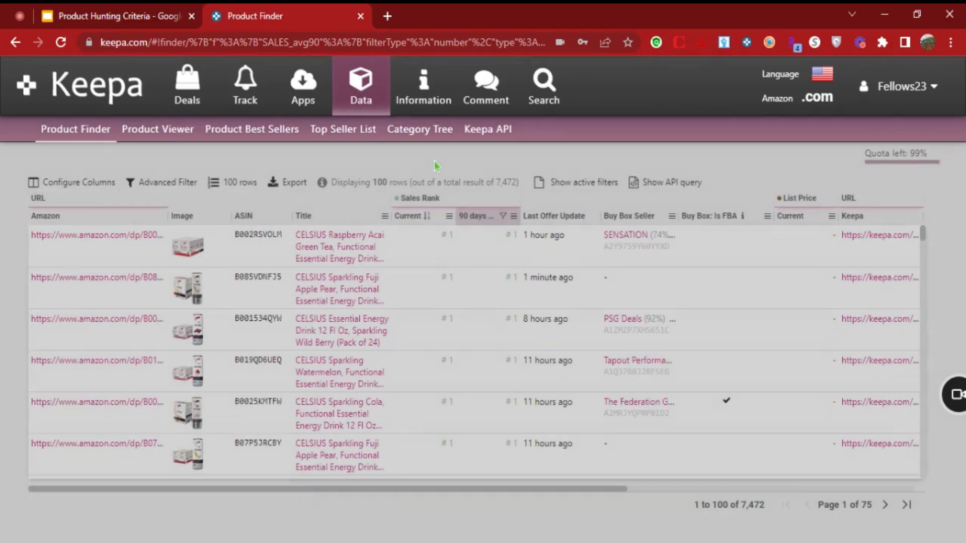
pyautogui.click(437, 166)
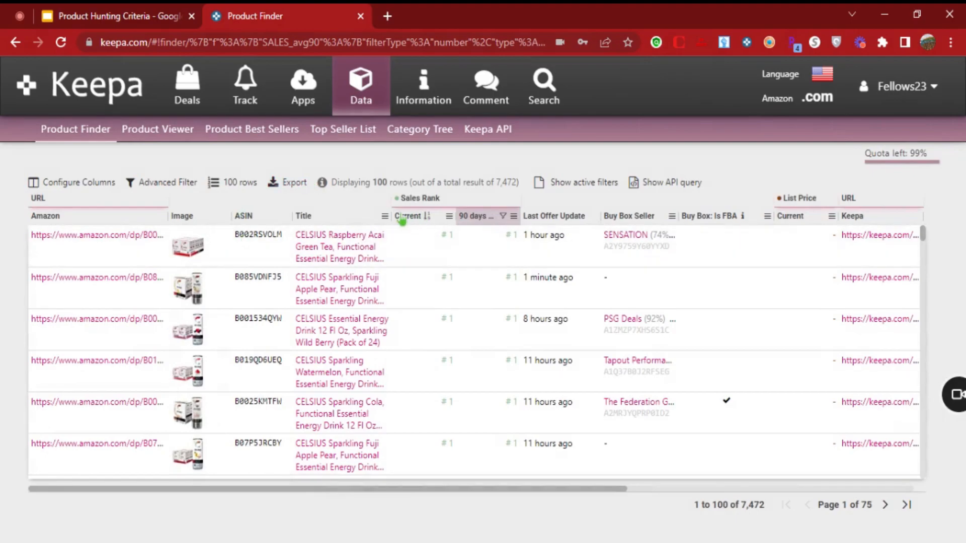
# Open the export options, choose to export only ASINs, and close the dialog without exporting
pyautogui.click(295, 184)
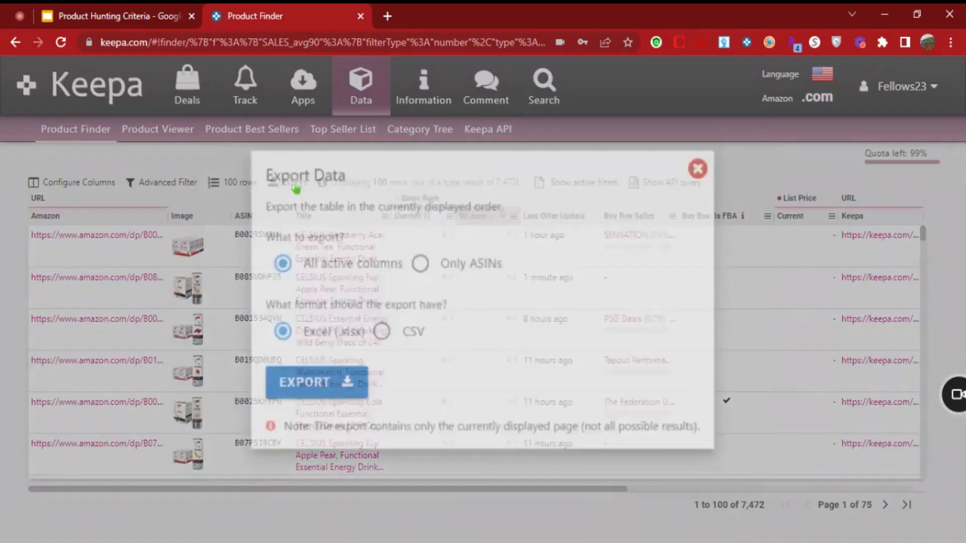
pyautogui.click(432, 272)
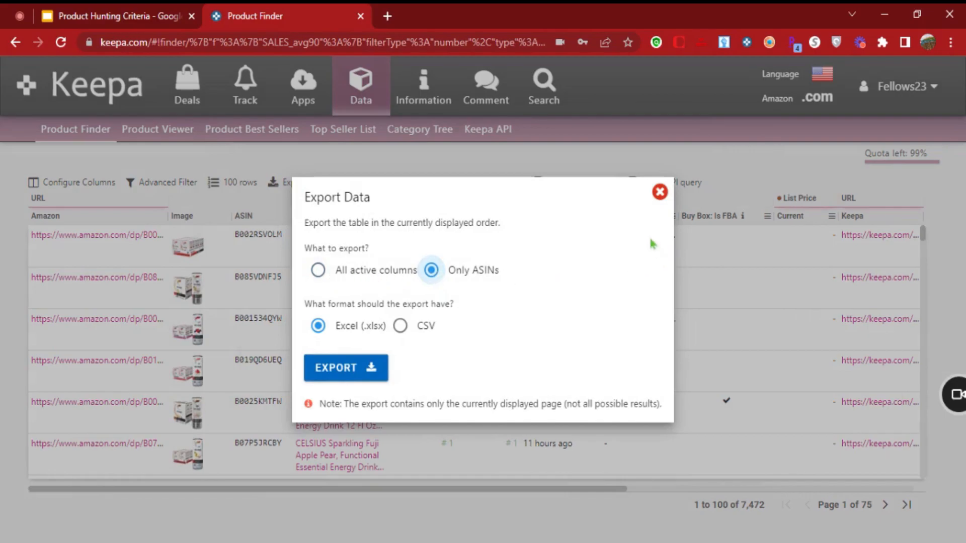
pyautogui.click(662, 195)
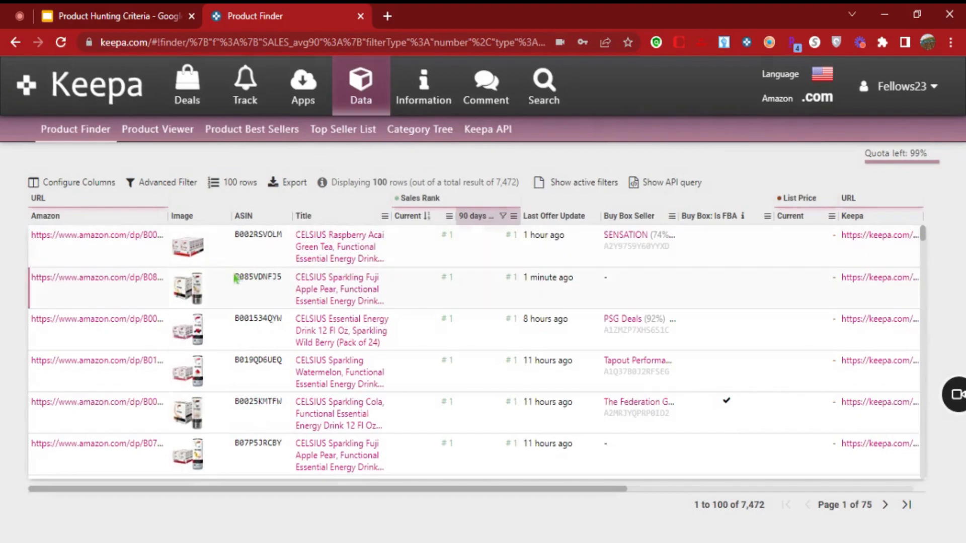
# Open the first listed product's Amazon page and examine its flavor and size variations and its Keepa price history chart
pyautogui.click(115, 242)
pyautogui.click(114, 236)
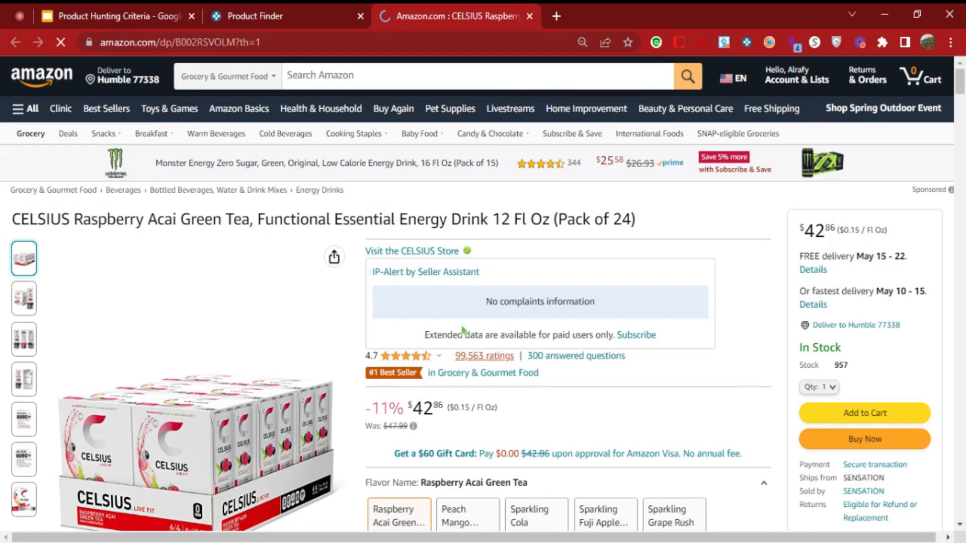
pyautogui.scroll(-5, 520, 328)
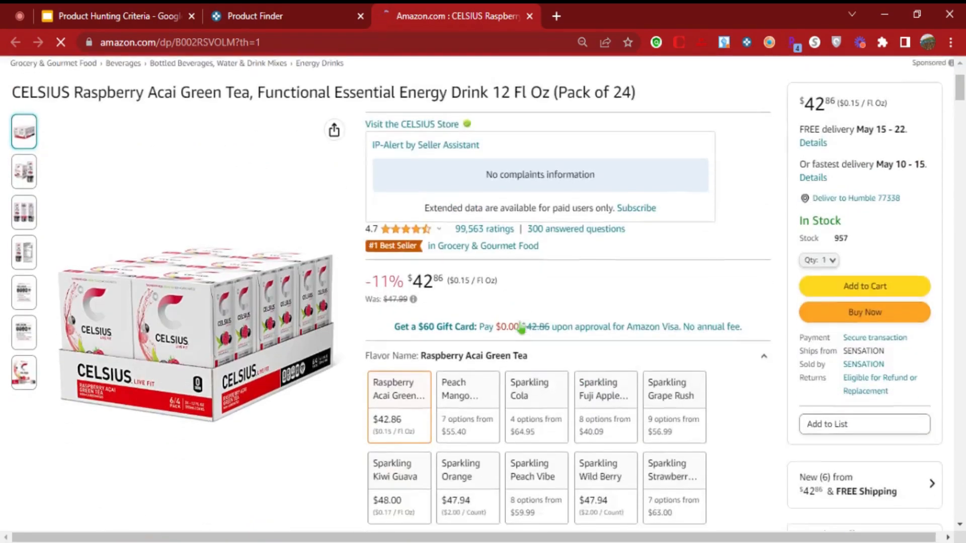
pyautogui.scroll(-6, 520, 327)
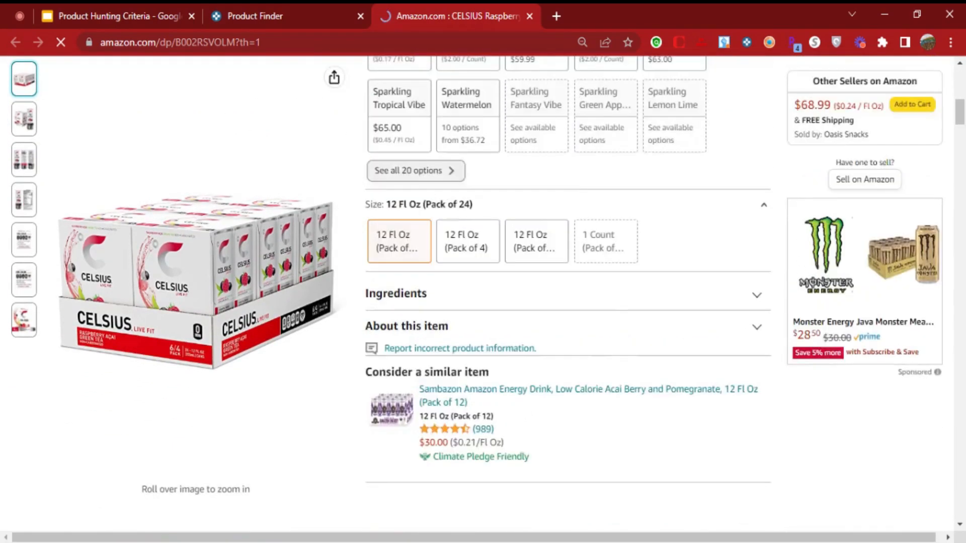
pyautogui.scroll(3, 520, 327)
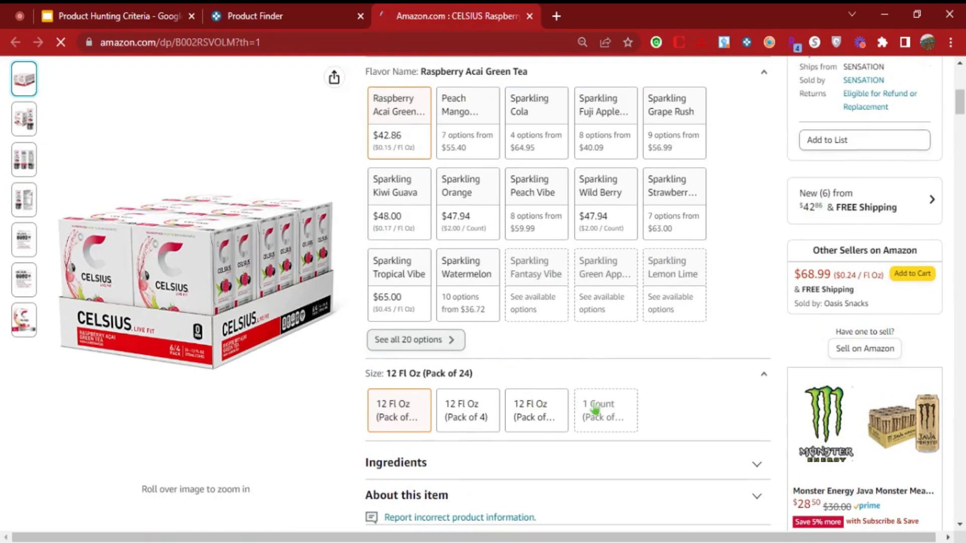
pyautogui.scroll(-10, 471, 382)
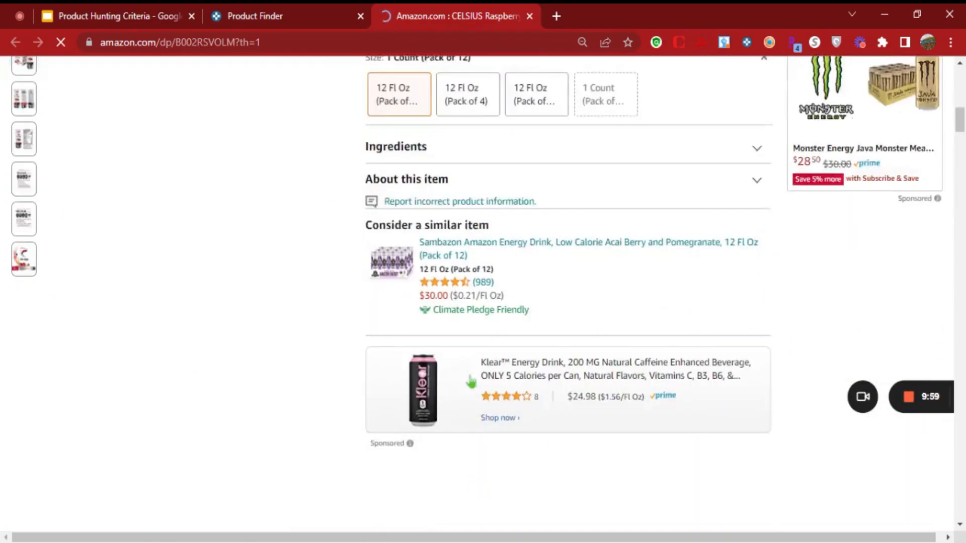
pyautogui.scroll(4, 524, 211)
pyautogui.scroll(-4, 524, 211)
pyautogui.scroll(-2, 524, 212)
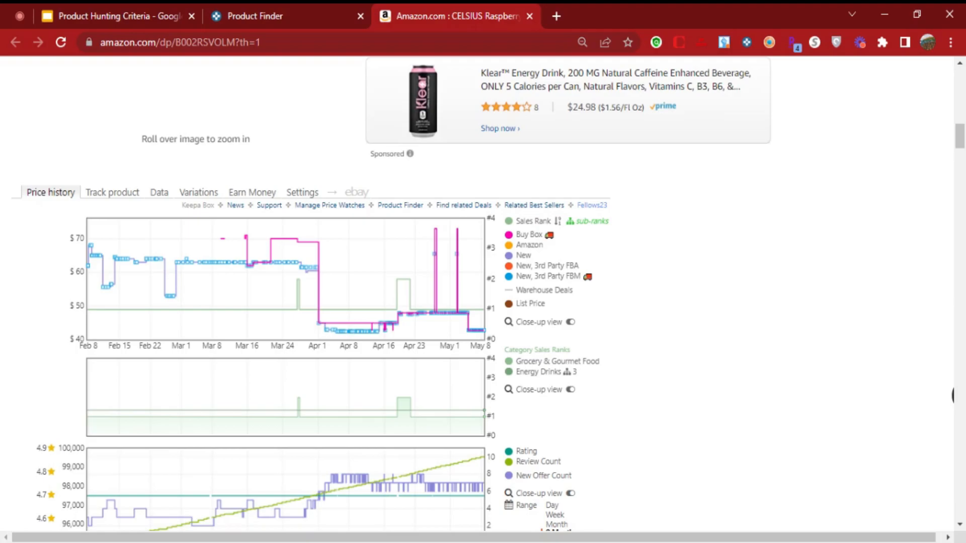
# Return to the Product Finder results and look through the products further down the list
pyautogui.click(282, 16)
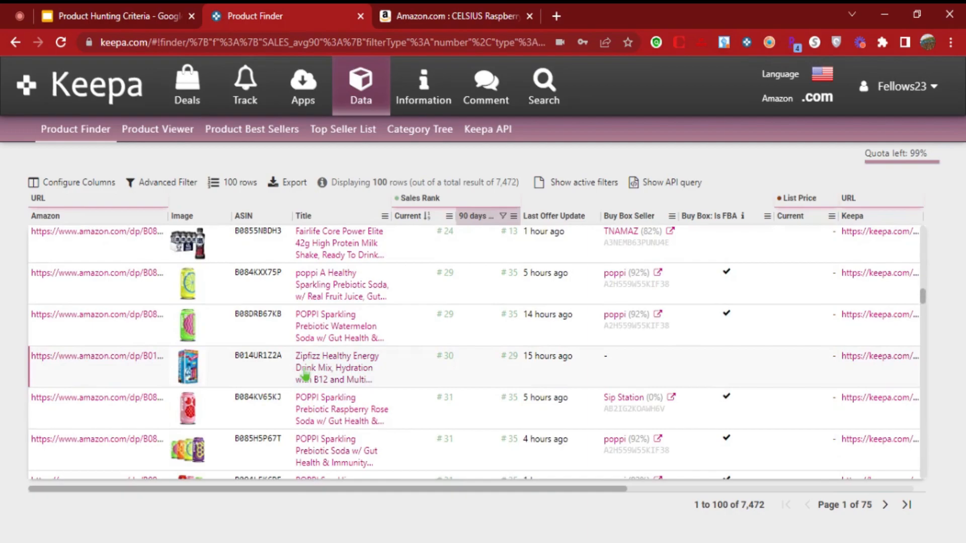
pyautogui.scroll(-3, 305, 374)
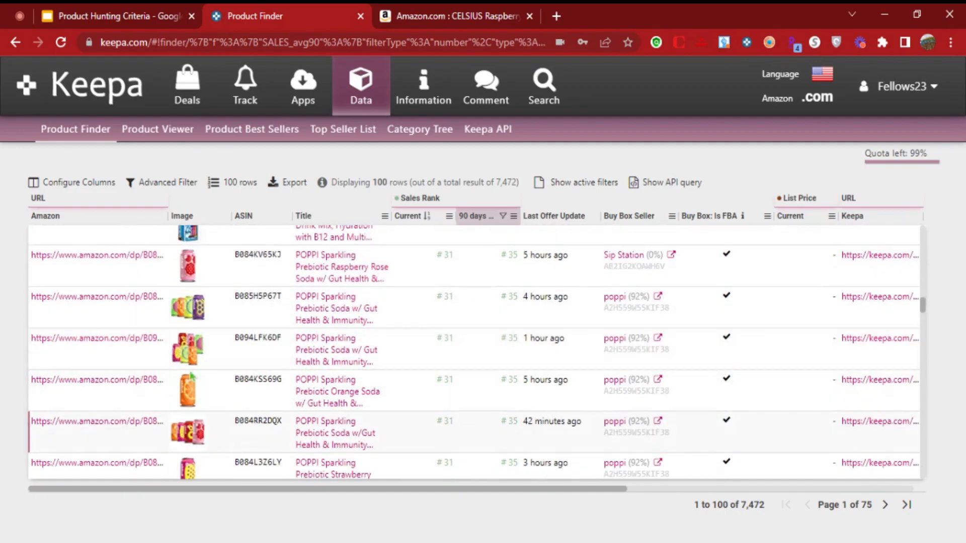
pyautogui.scroll(-6, 305, 344)
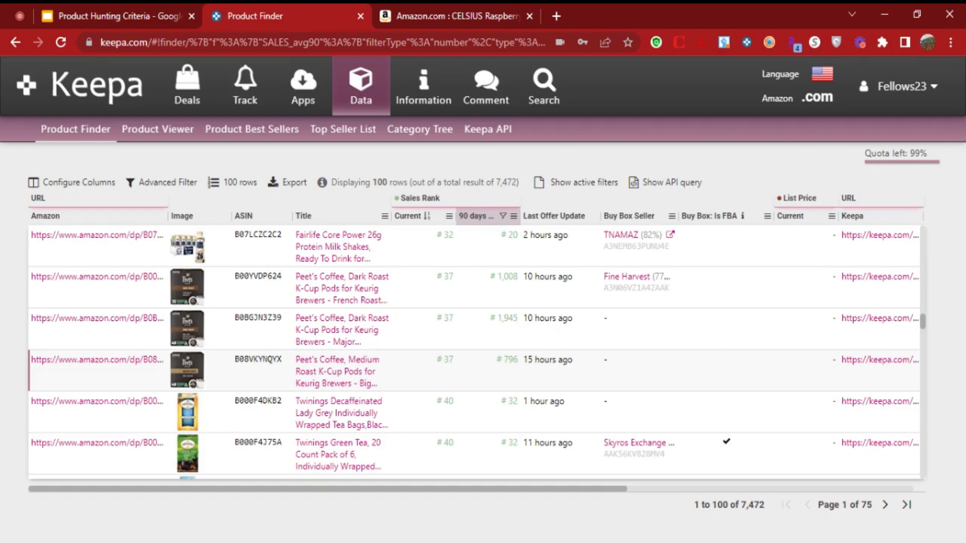
pyautogui.click(901, 86)
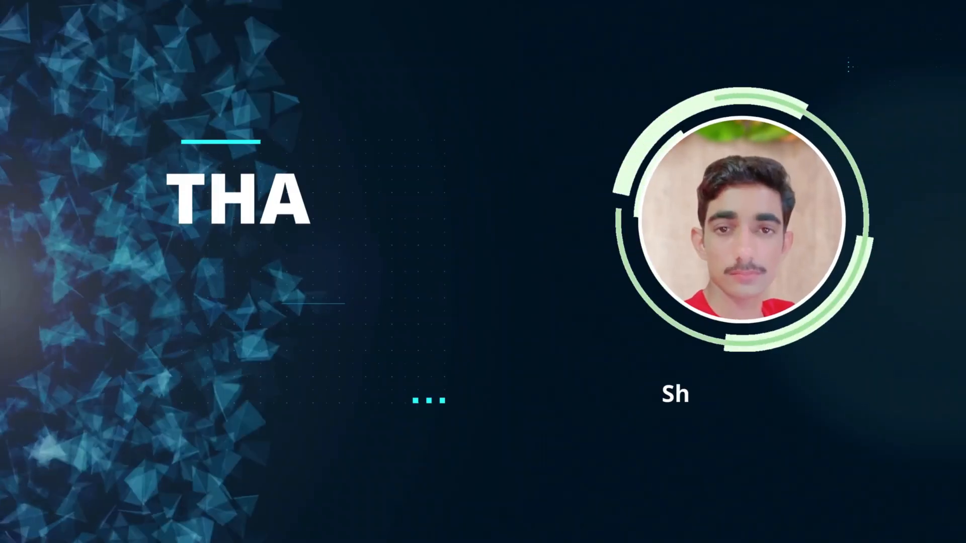